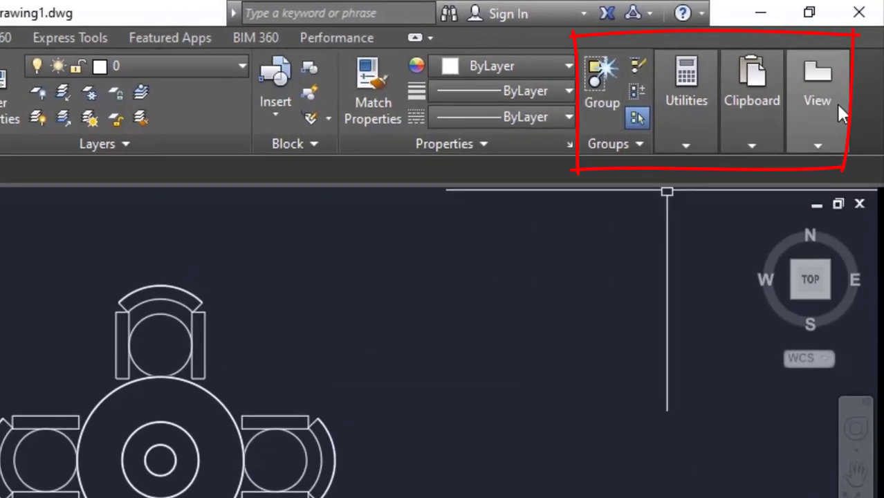
Explode the table-and-chairs group with the X command
{"action": "left_click", "coordinate": [827, 124]}
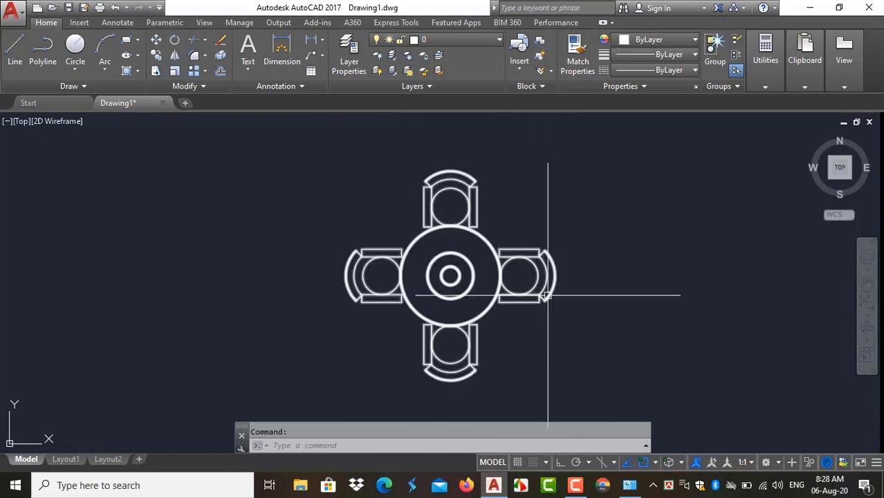
{"action": "type", "text": "x"}
{"action": "key", "text": "Return"}
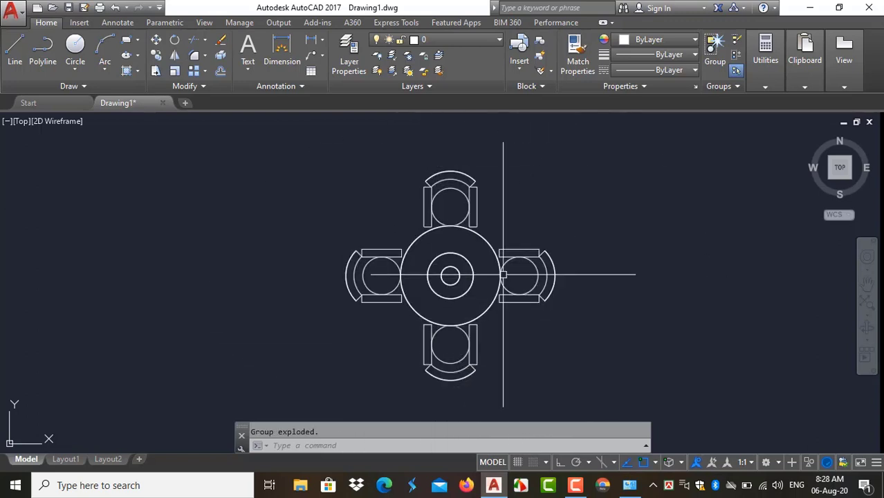
Select the top, left, bottom and right chairs and the table circles individually
{"action": "left_click", "coordinate": [503, 275]}
{"action": "key", "text": "Escape"}
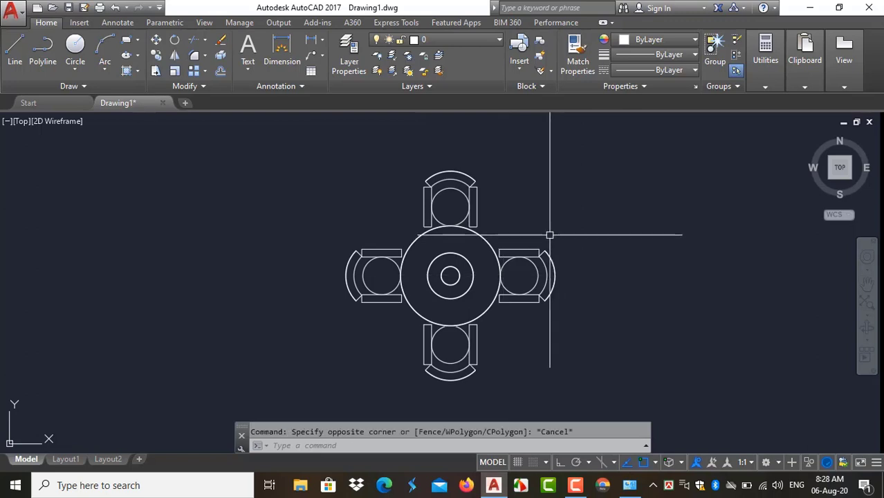
{"action": "left_click", "coordinate": [477, 200]}
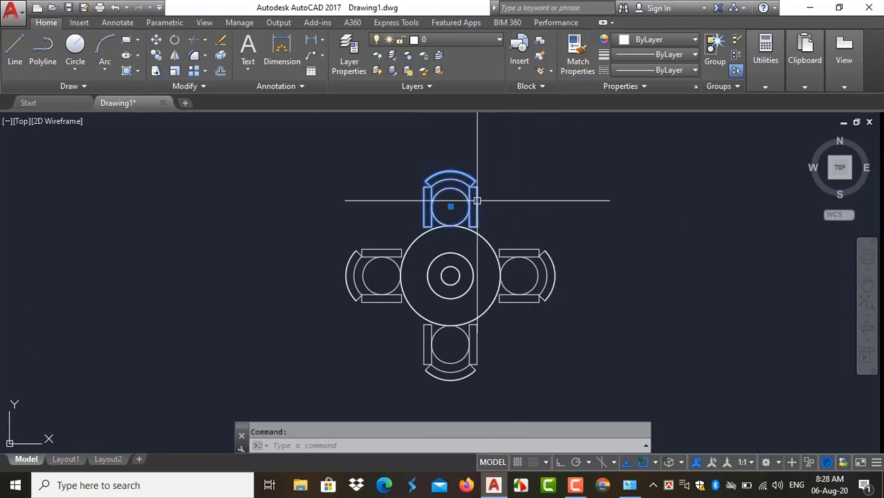
{"action": "left_click", "coordinate": [385, 255]}
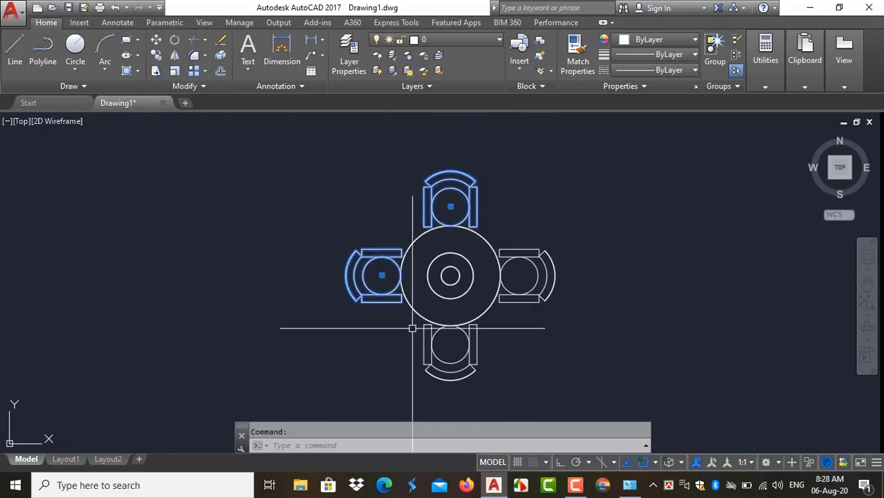
{"action": "left_click", "coordinate": [440, 339]}
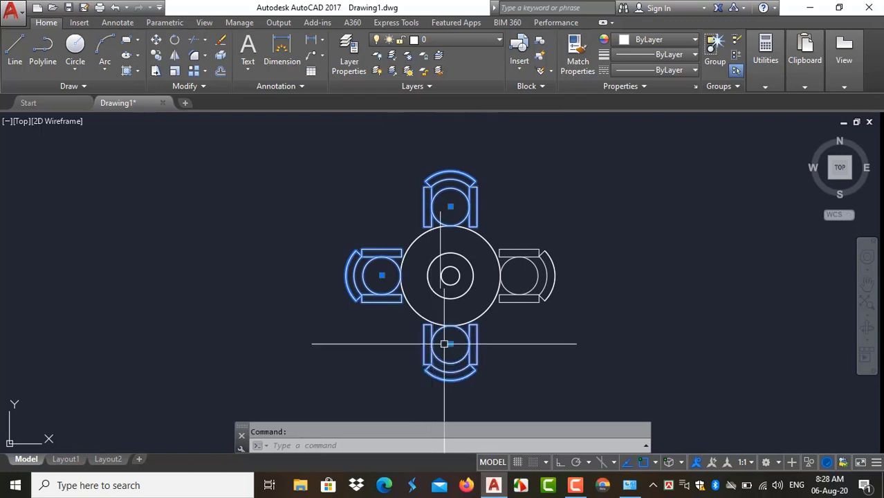
{"action": "left_click", "coordinate": [541, 297]}
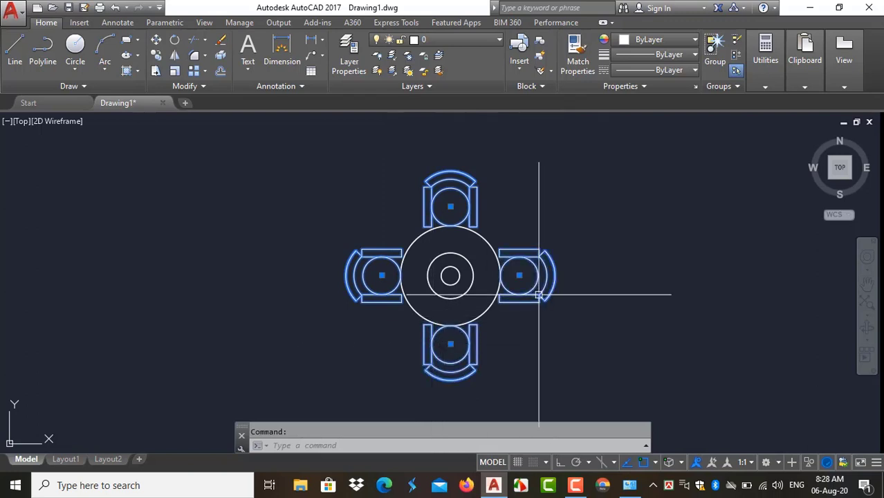
{"action": "left_click", "coordinate": [473, 277]}
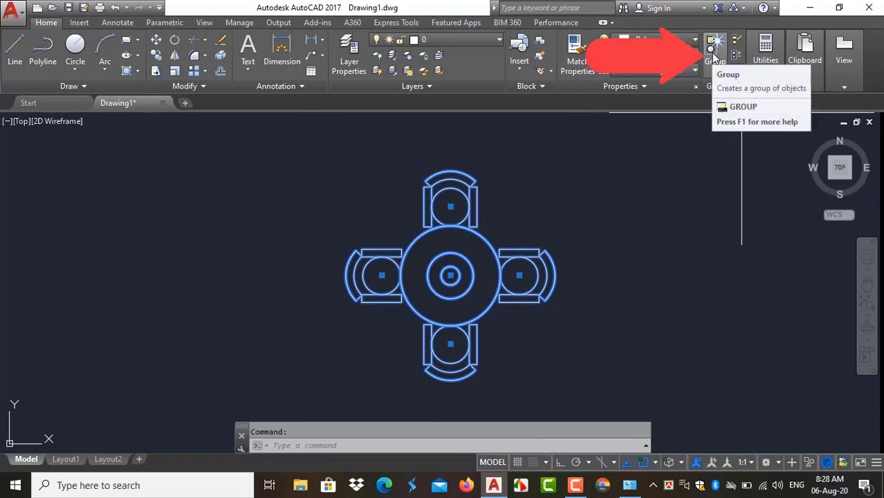
Group the table and four chairs as 'CT' using a crossing window, then select it
{"action": "key", "text": "Escape"}
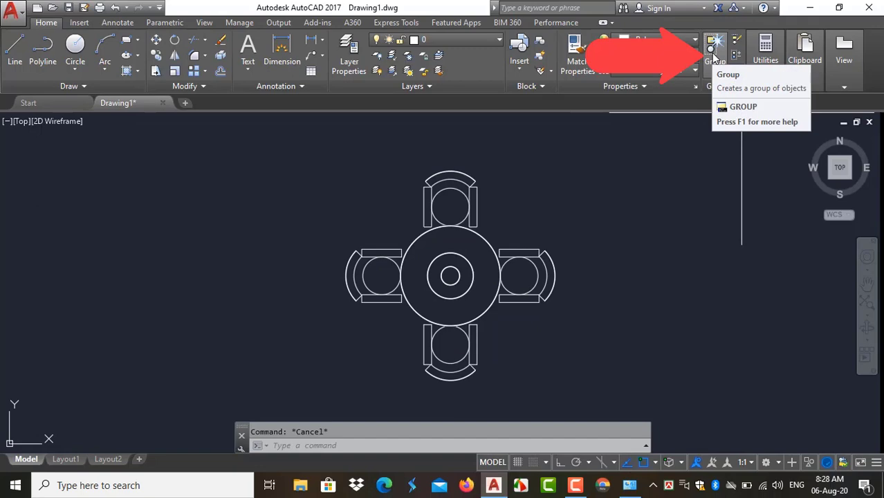
{"action": "left_click", "coordinate": [714, 52]}
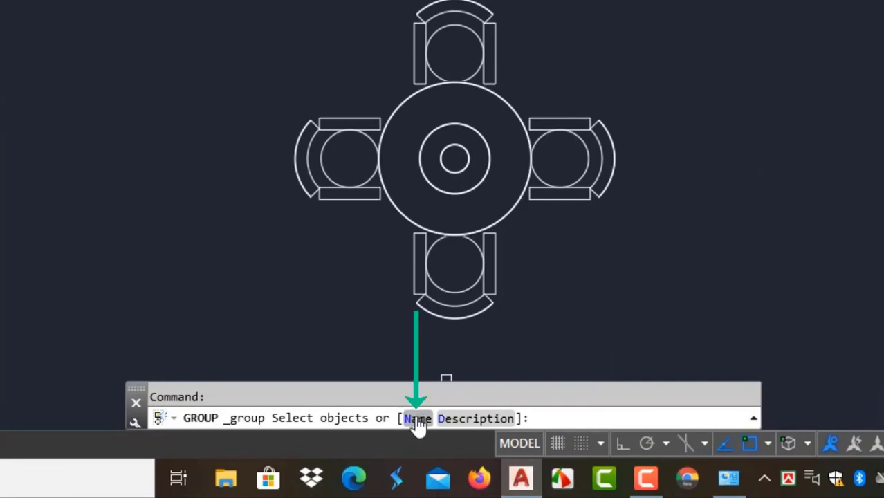
{"action": "left_click", "coordinate": [418, 421]}
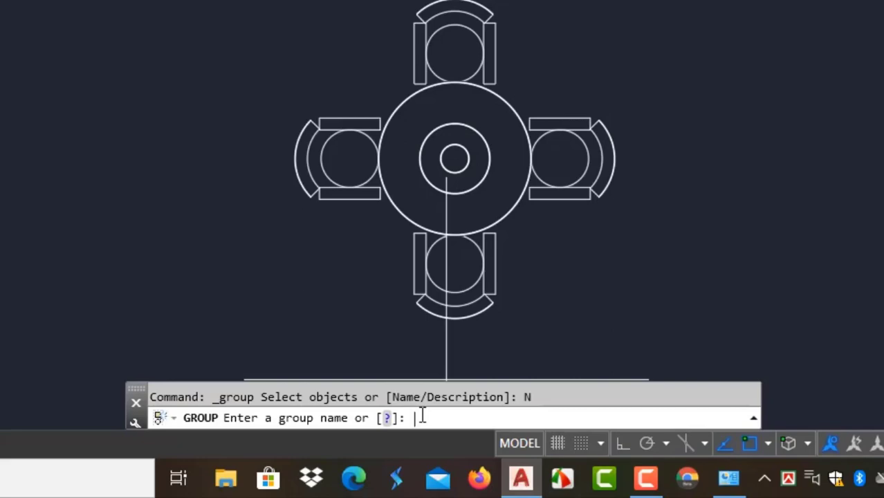
{"action": "type", "text": "ct"}
{"action": "key", "text": "Return"}
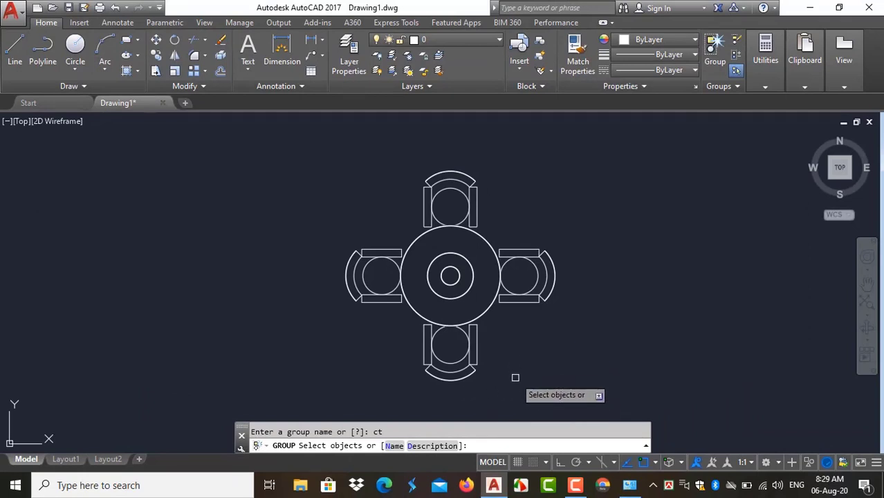
{"action": "left_click", "coordinate": [551, 394]}
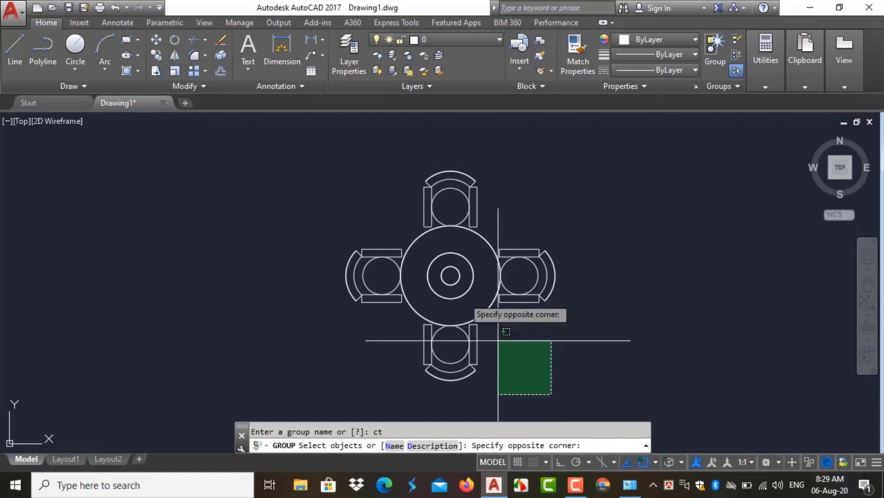
{"action": "left_click", "coordinate": [369, 159]}
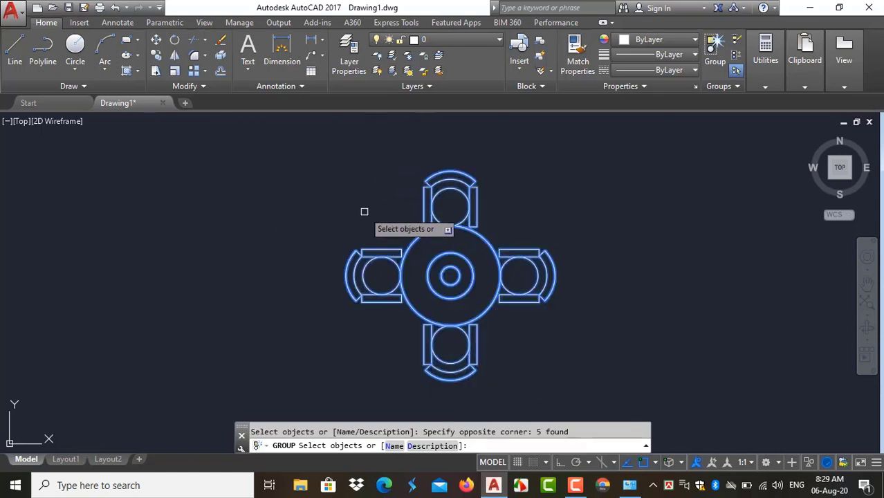
{"action": "key", "text": "Return"}
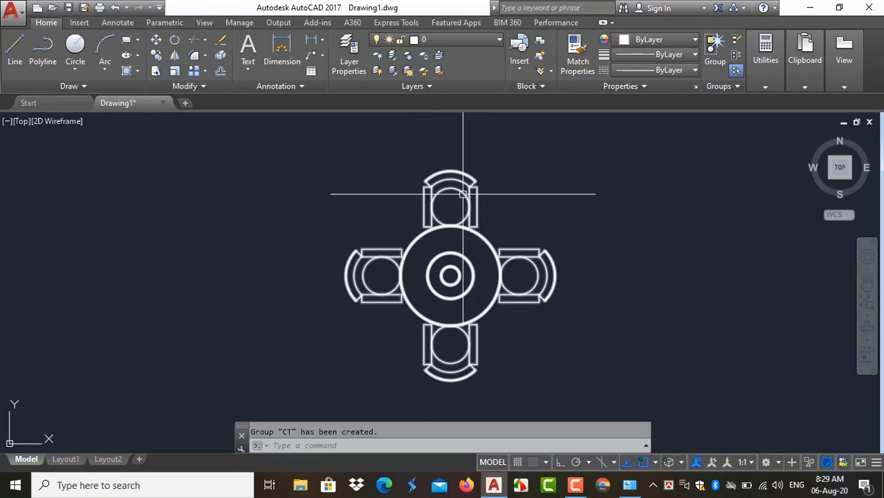
{"action": "left_click", "coordinate": [463, 195]}
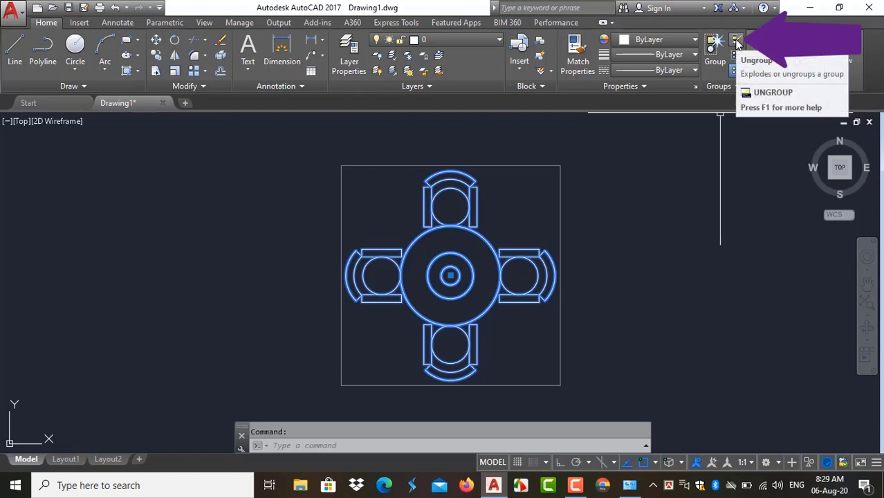
Ungroup CT, then retry Ungroup on the table, which is no longer grouped
{"action": "left_click", "coordinate": [738, 43]}
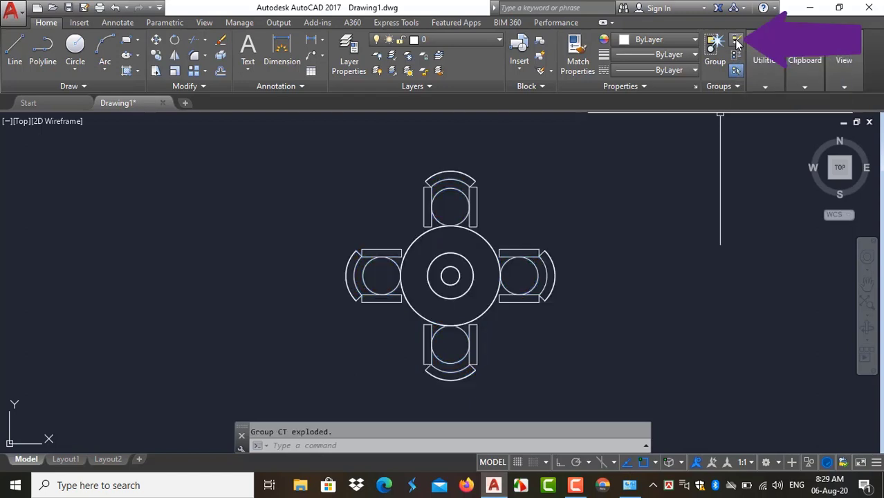
{"action": "left_click", "coordinate": [737, 43]}
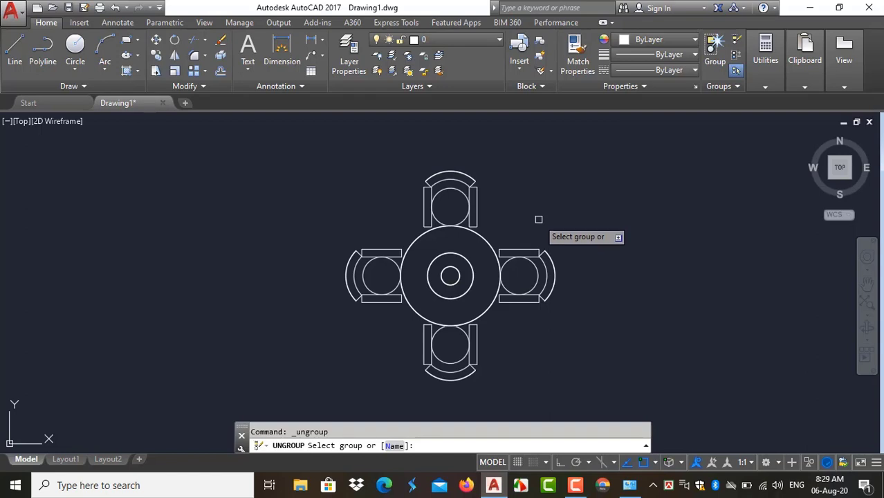
{"action": "left_click", "coordinate": [491, 248]}
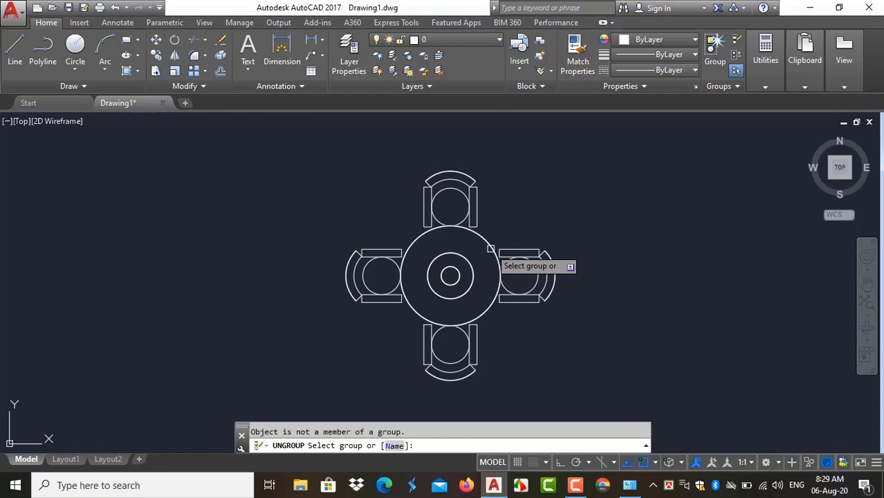
{"action": "key", "text": "Return"}
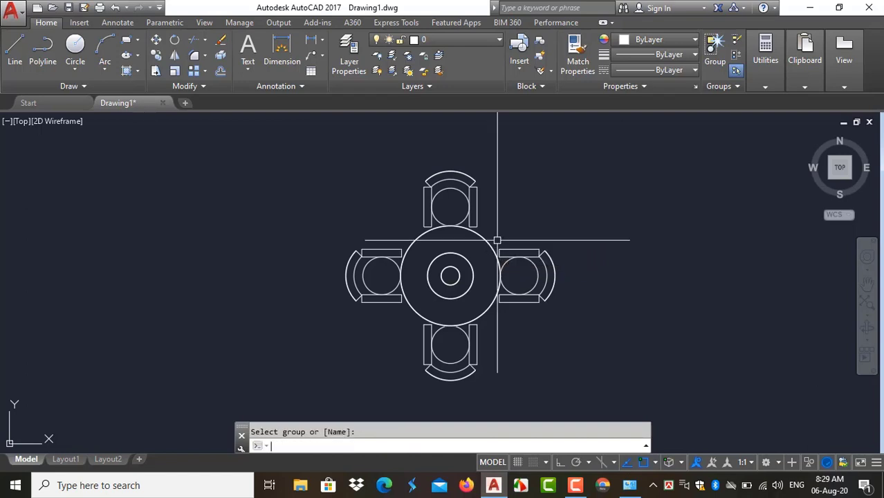
{"action": "left_click", "coordinate": [476, 201]}
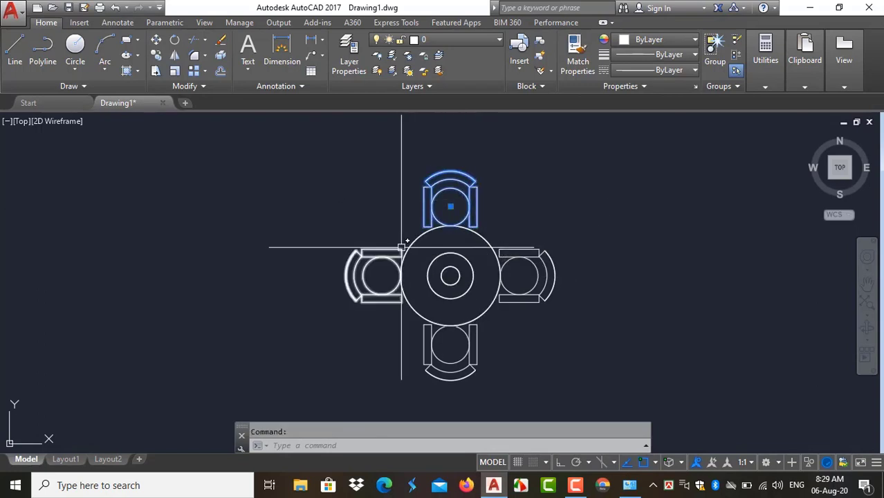
{"action": "left_click", "coordinate": [389, 298]}
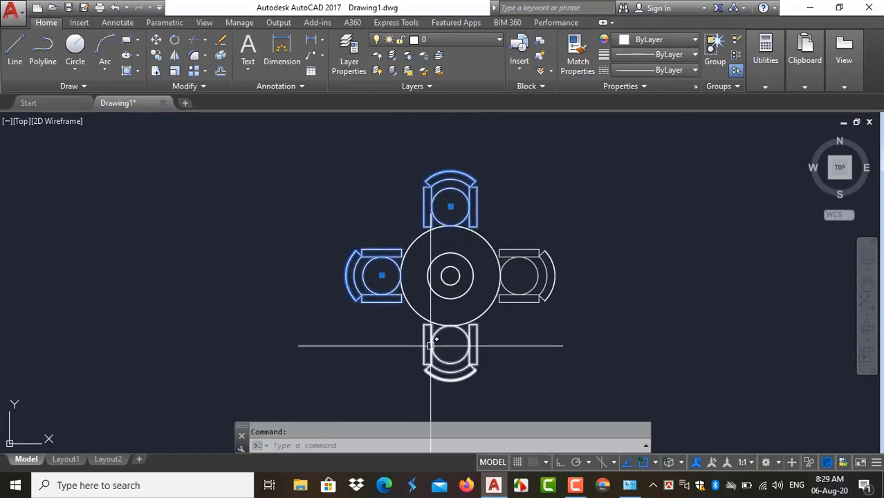
{"action": "left_click", "coordinate": [434, 344]}
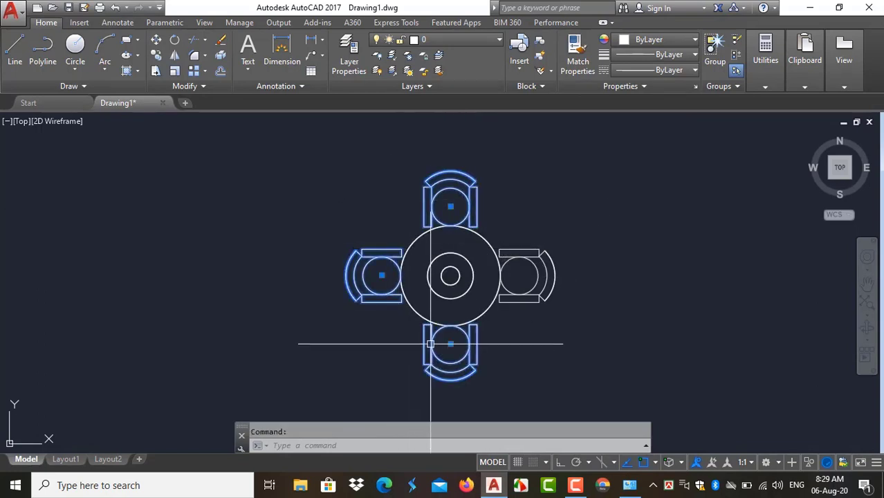
{"action": "left_click", "coordinate": [519, 296]}
{"action": "left_click", "coordinate": [471, 270]}
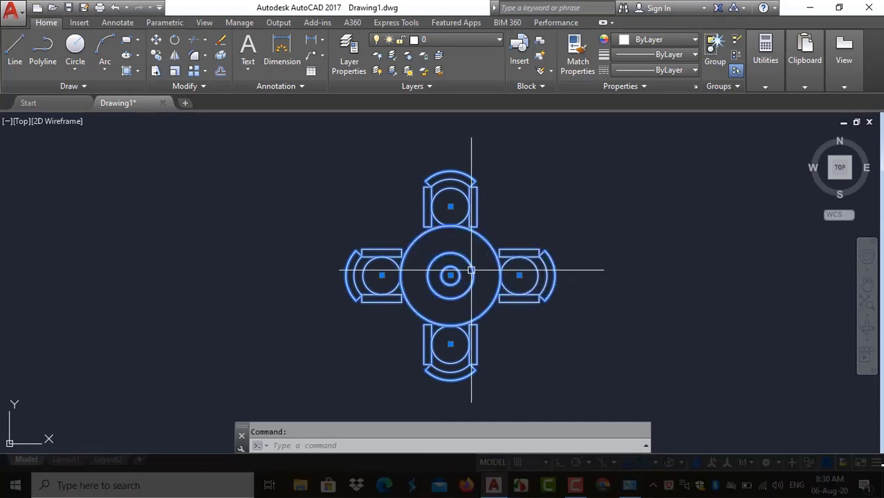
{"action": "key", "text": "Escape"}
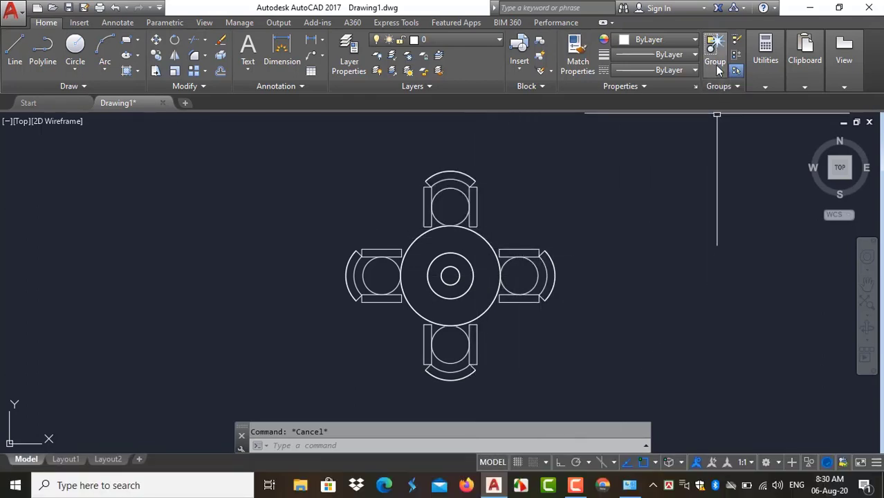
{"action": "left_click", "coordinate": [716, 66]}
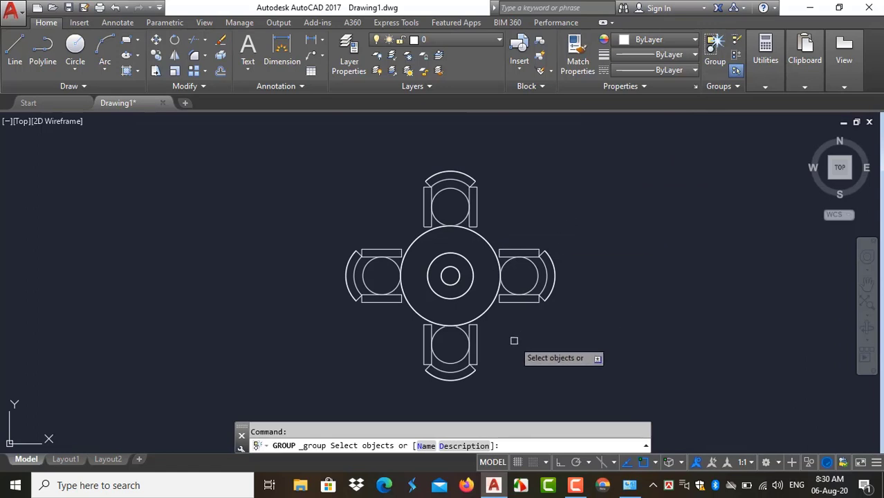
{"action": "left_click", "coordinate": [548, 385]}
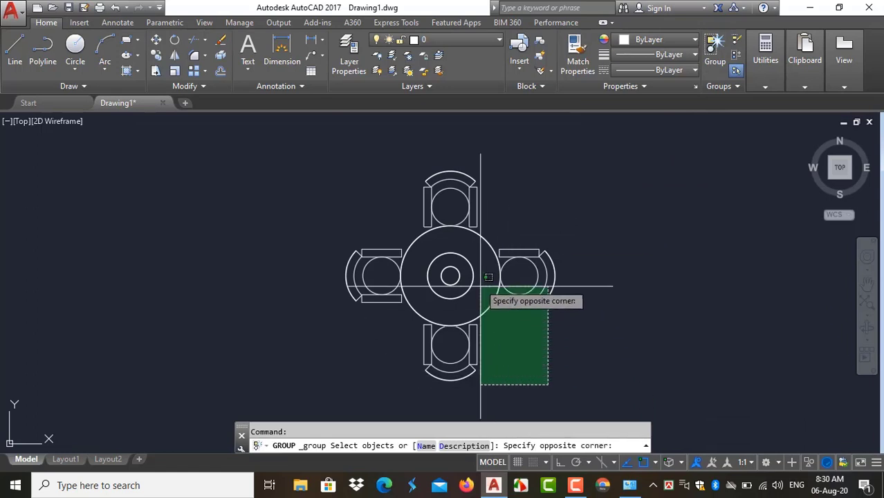
{"action": "left_click", "coordinate": [430, 175]}
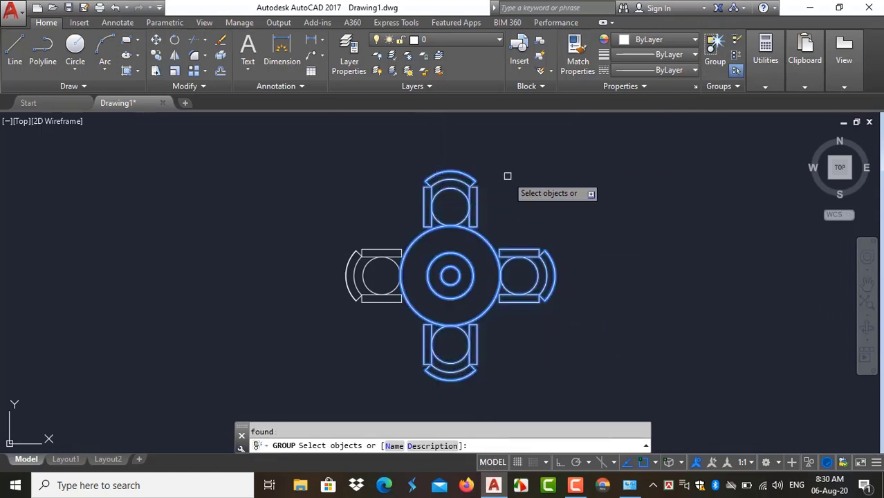
{"action": "key", "text": "Return"}
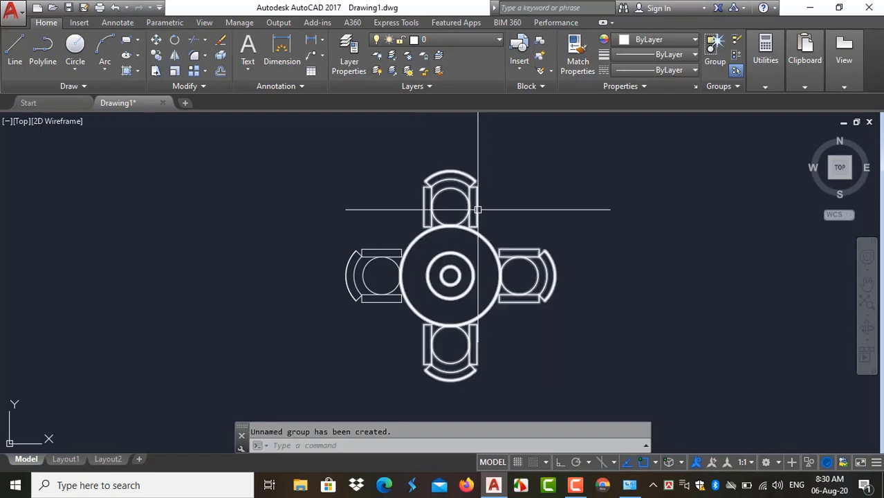
{"action": "left_click", "coordinate": [462, 219]}
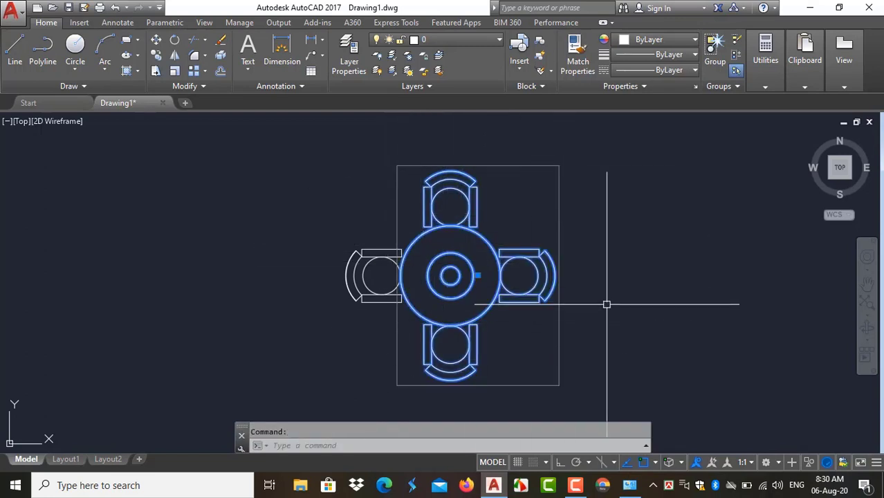
{"action": "key", "text": "Escape"}
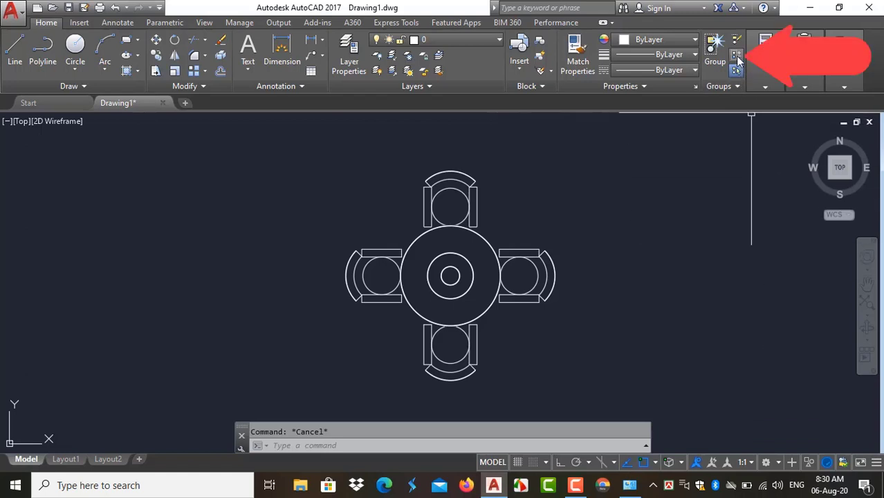
Start Edit Group and pick the unnamed table group
{"action": "left_click", "coordinate": [737, 56]}
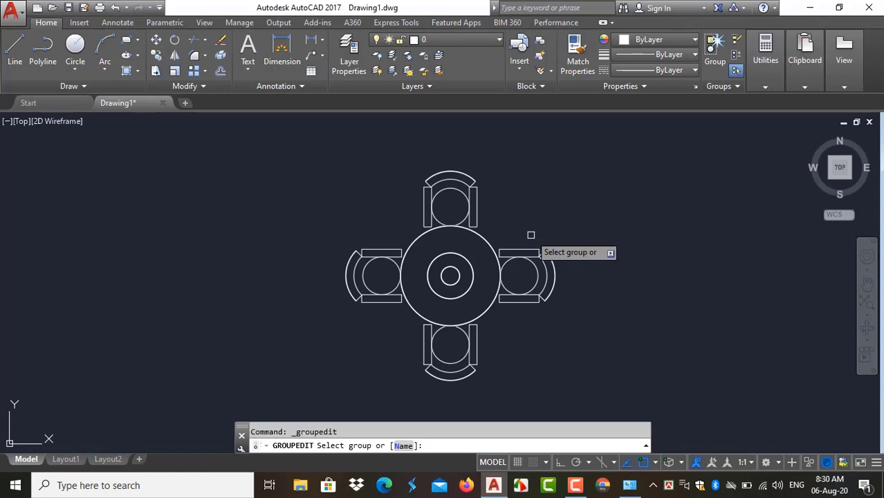
{"action": "left_click", "coordinate": [490, 245]}
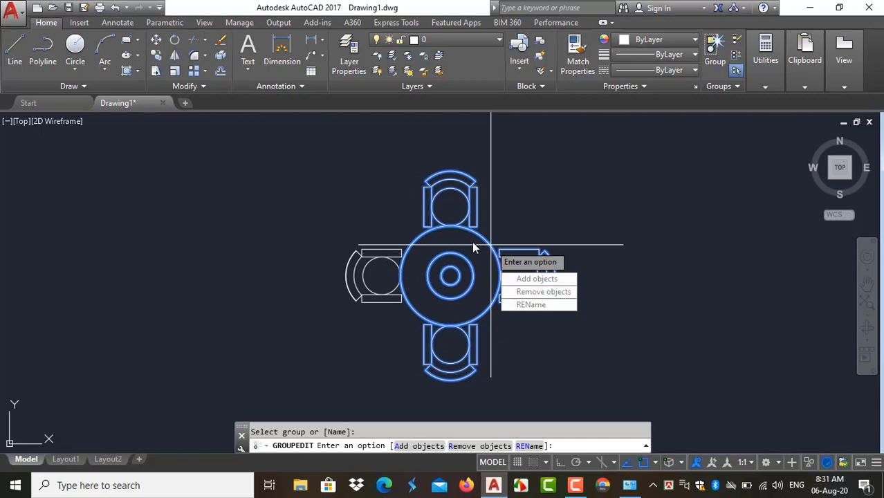
Add the left chair to the table group, then select the group to verify it
{"action": "left_click", "coordinate": [545, 281]}
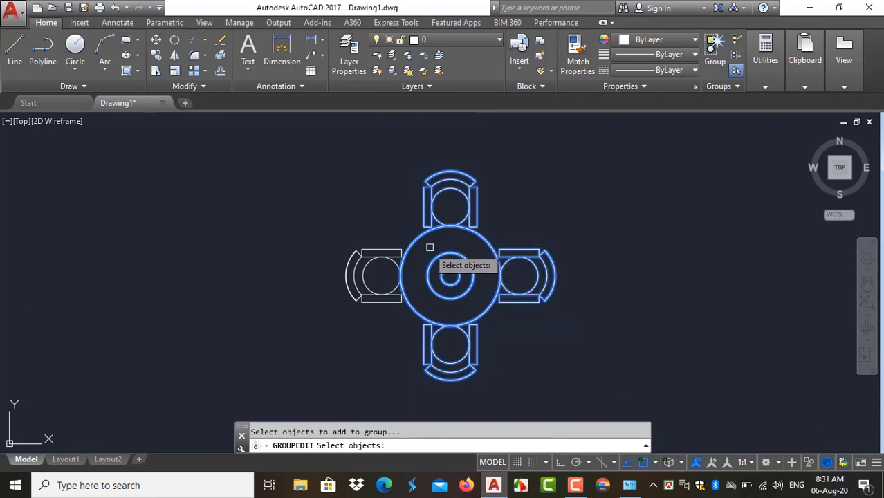
{"action": "left_click", "coordinate": [400, 259]}
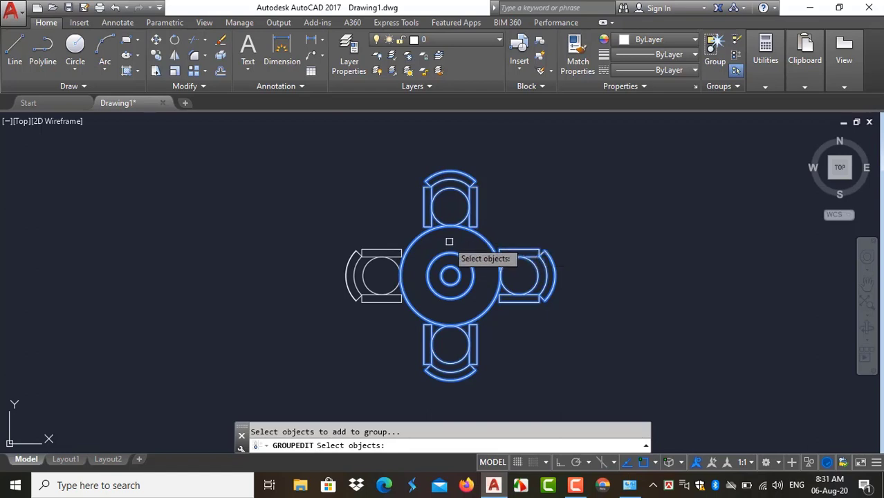
{"action": "left_click", "coordinate": [388, 250]}
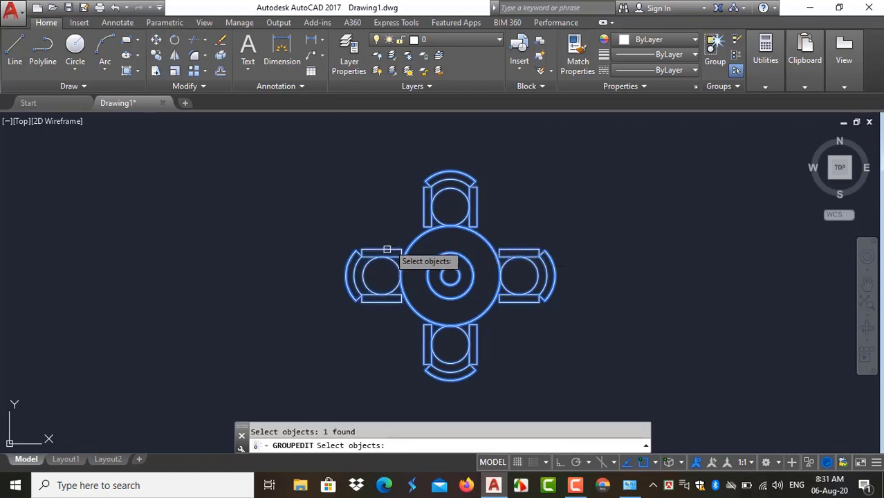
{"action": "key", "text": "Return"}
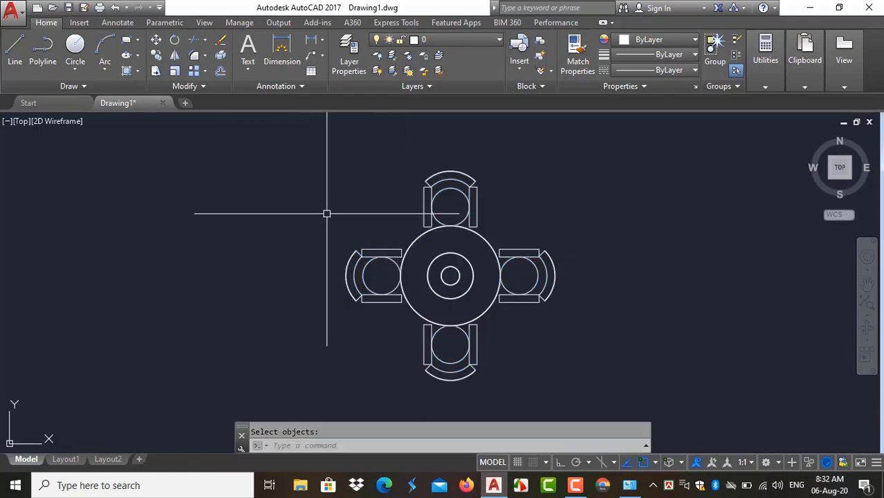
{"action": "left_click", "coordinate": [442, 224]}
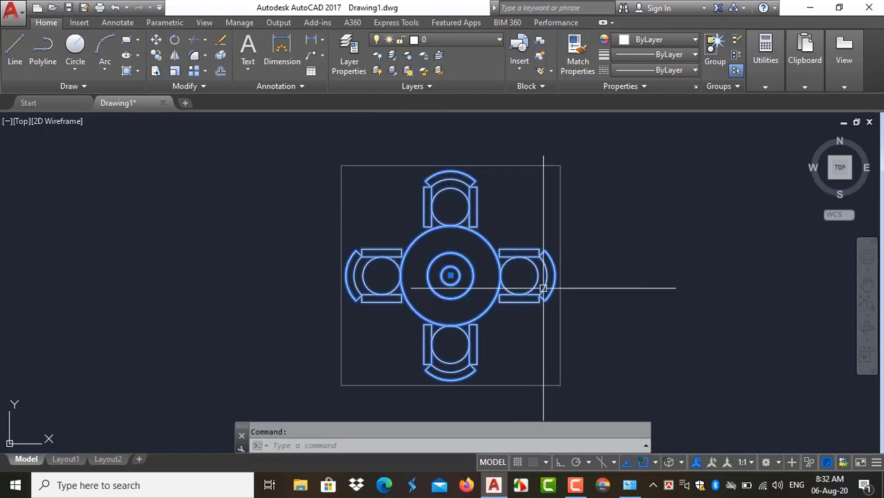
{"action": "key", "text": "Escape"}
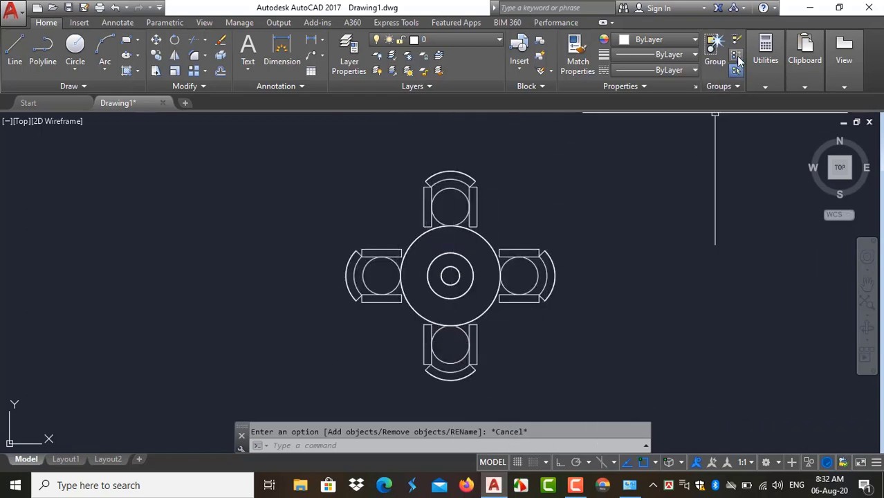
Remove the top and bottom chairs from the table group via Edit Group
{"action": "left_click", "coordinate": [737, 58]}
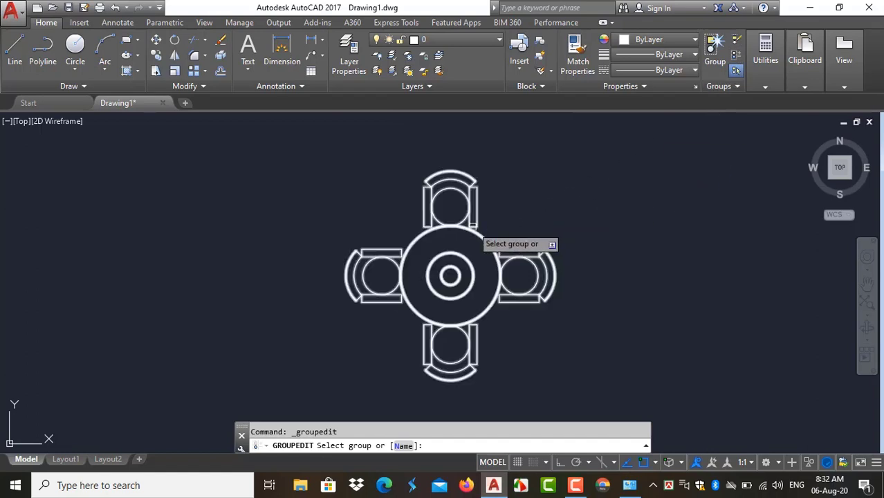
{"action": "left_click", "coordinate": [473, 228]}
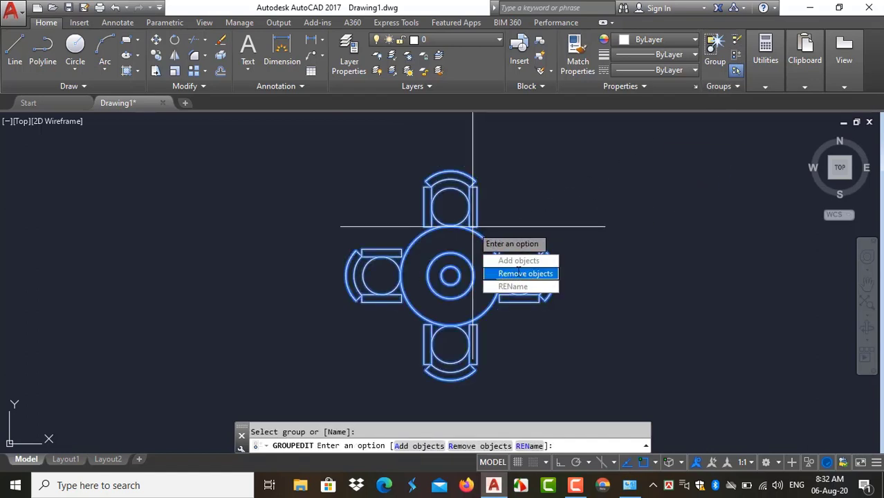
{"action": "left_click", "coordinate": [520, 274]}
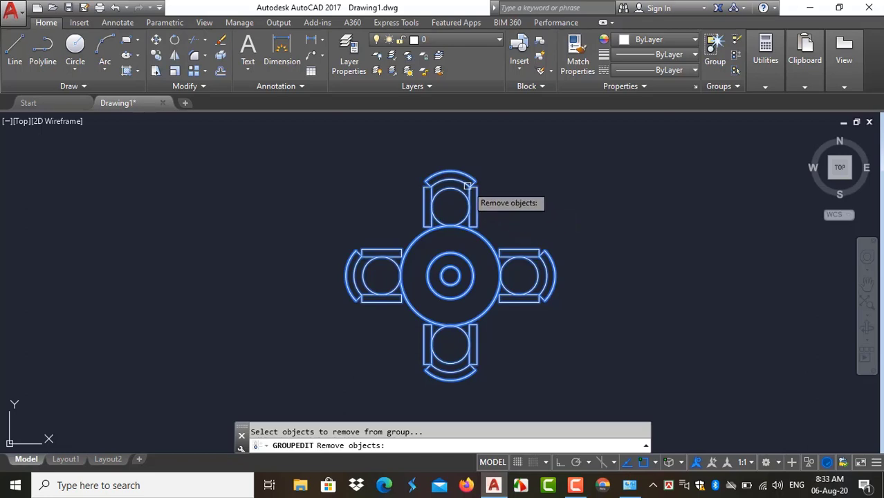
{"action": "left_click", "coordinate": [470, 187]}
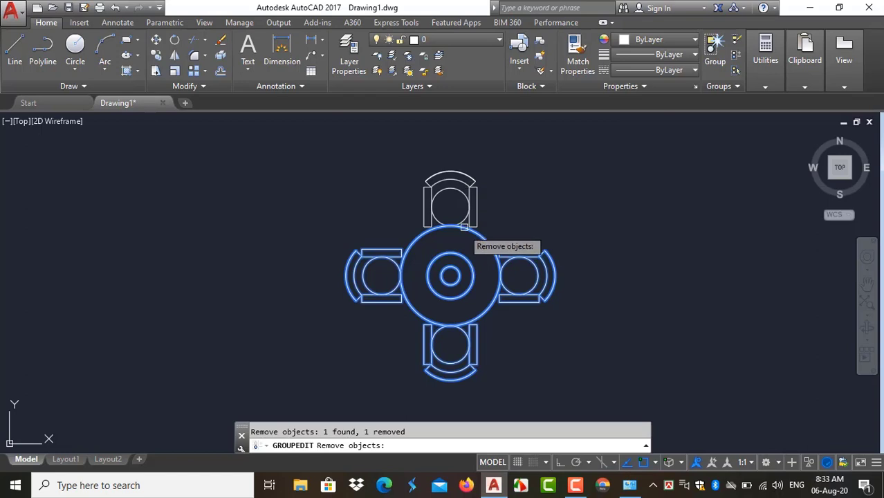
{"action": "left_click", "coordinate": [470, 344]}
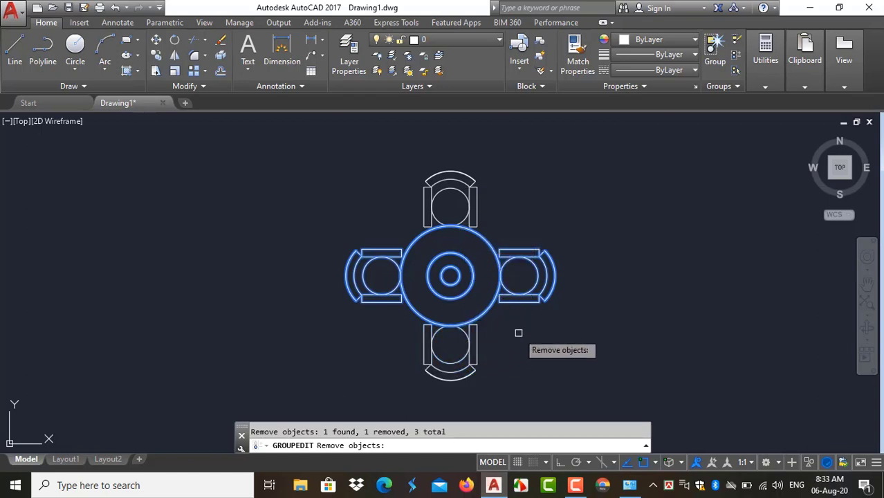
{"action": "key", "text": "Return"}
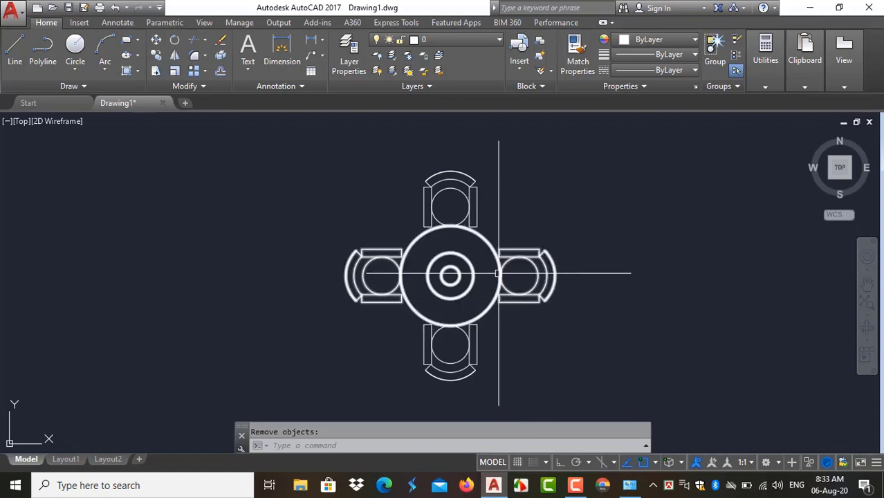
{"action": "key", "text": "Return"}
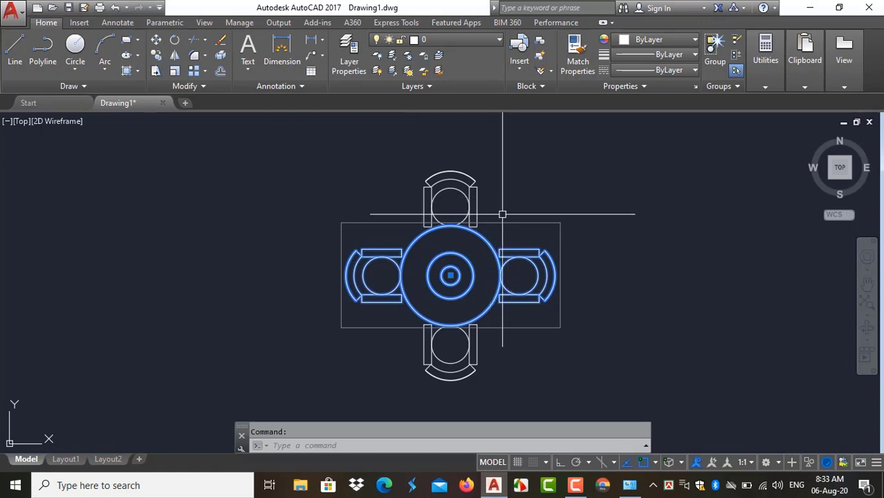
Switch group selection off, then test-pick the table group and cancel a group edit
{"action": "key", "text": "Escape"}
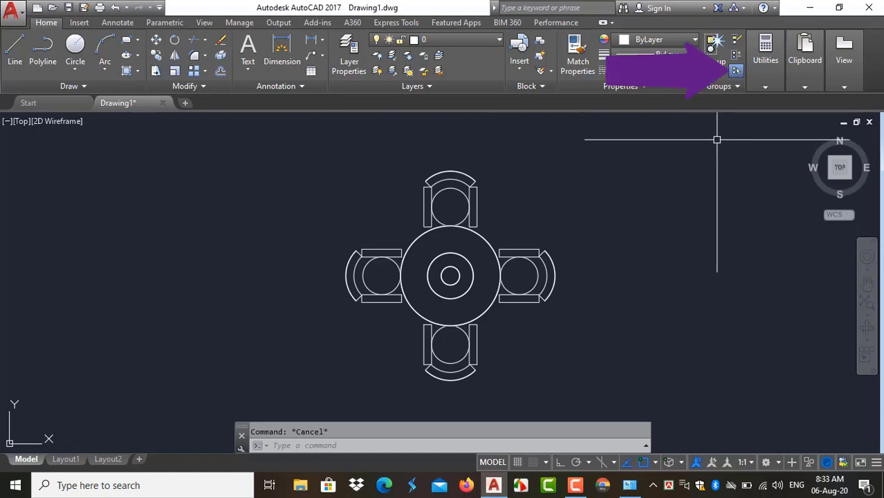
{"action": "left_click", "coordinate": [738, 72]}
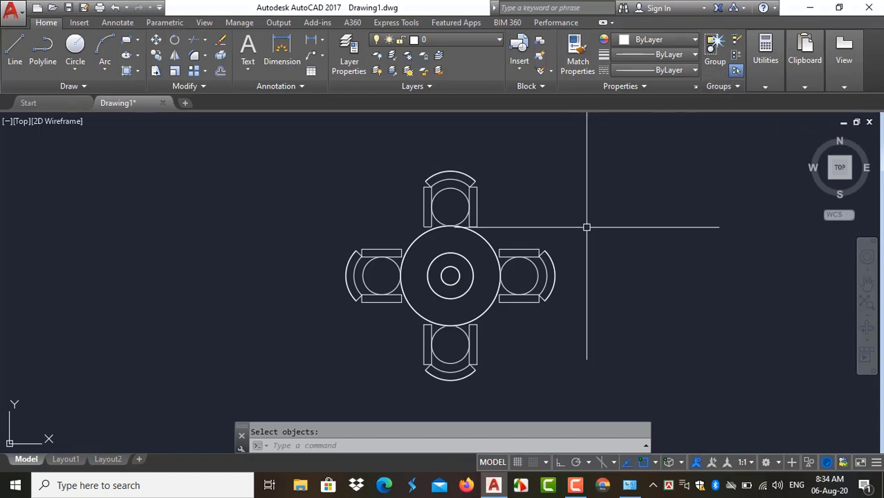
{"action": "left_click", "coordinate": [493, 244]}
{"action": "key", "text": "Return"}
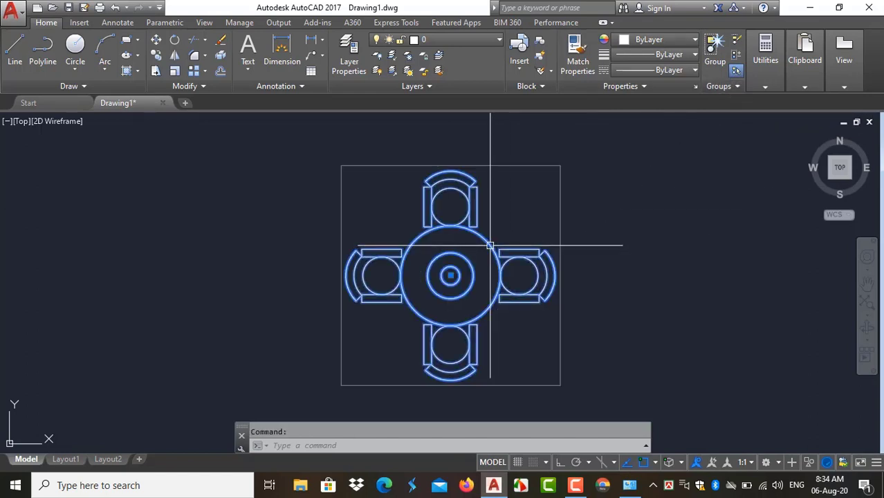
{"action": "double_click", "coordinate": [456, 385]}
{"action": "key", "text": "Escape"}
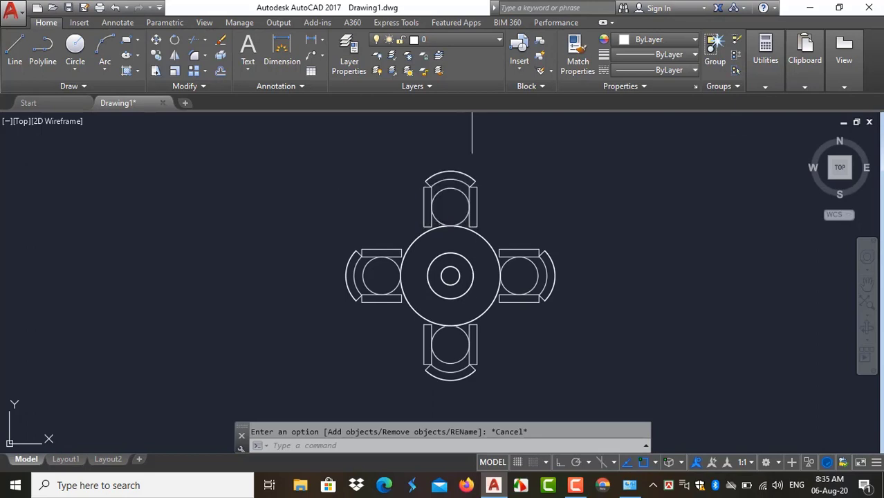
Pick the chairs one by one, clear them, then select the whole table group via a chair
{"action": "left_click", "coordinate": [450, 194]}
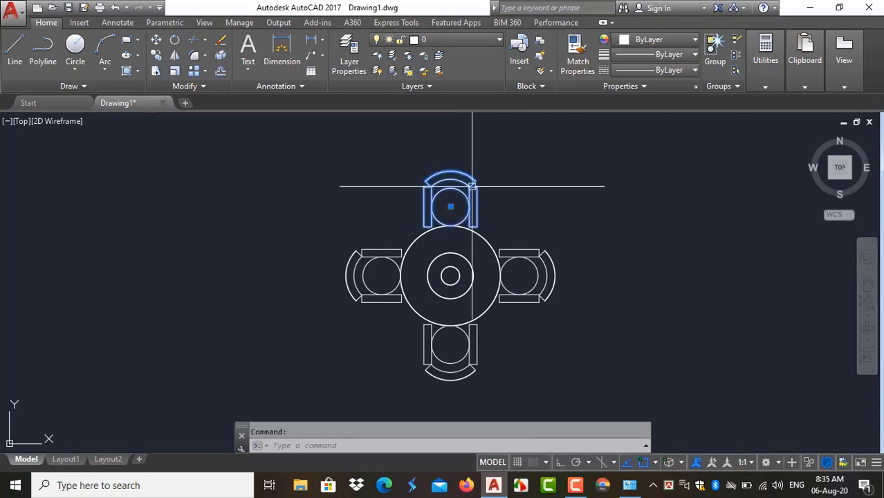
{"action": "left_click", "coordinate": [374, 258]}
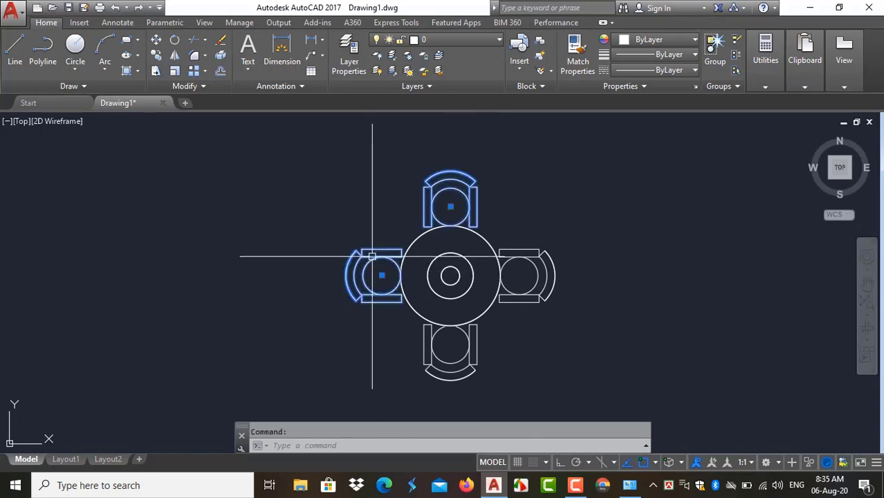
{"action": "left_click", "coordinate": [504, 282]}
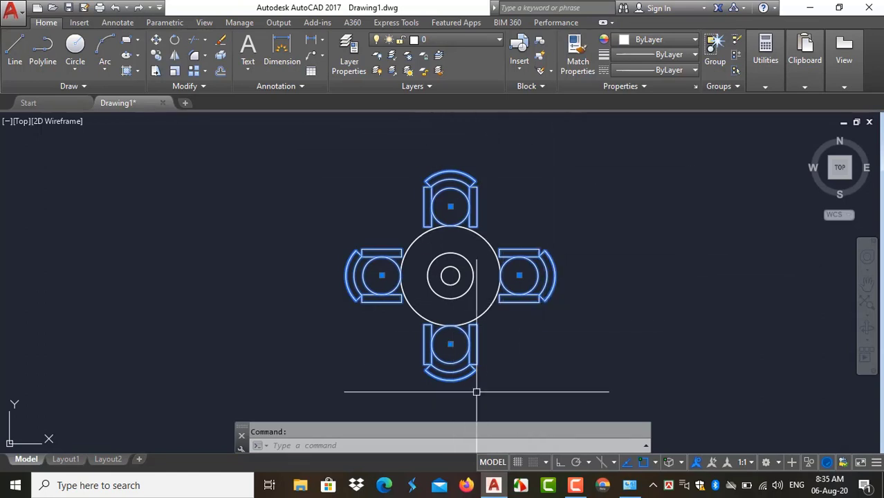
{"action": "key", "text": "Escape"}
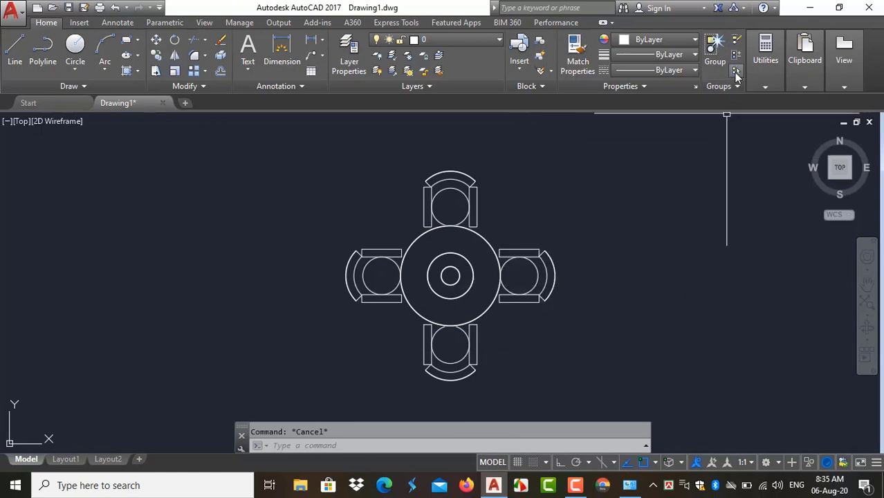
{"action": "left_click", "coordinate": [468, 209]}
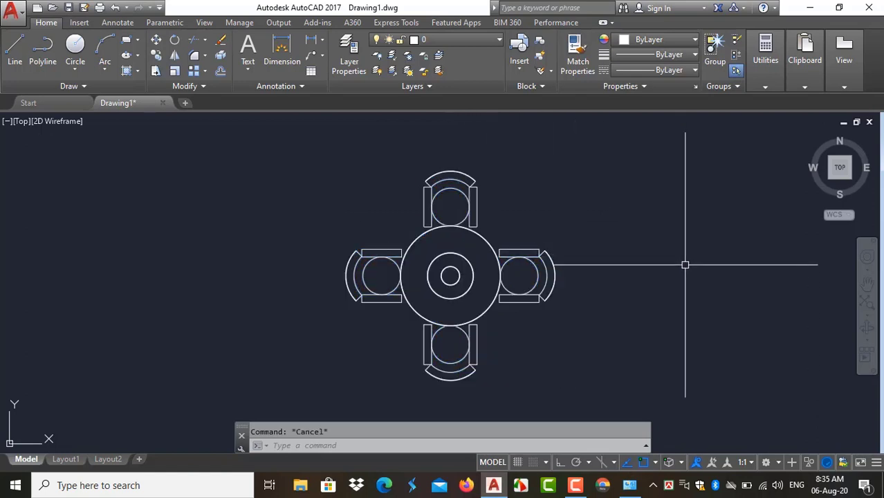
Open the classic Object Grouping dialog, which lists no named groups, and close it
{"action": "left_click", "coordinate": [737, 86]}
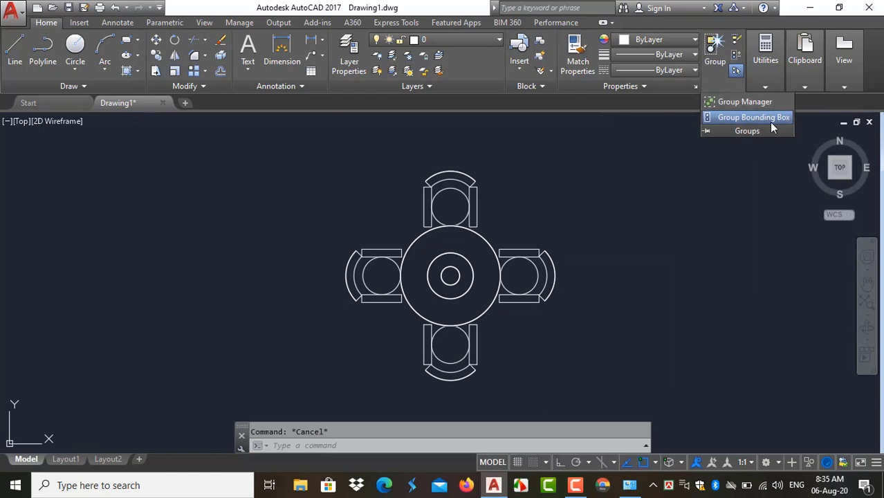
{"action": "left_click", "coordinate": [739, 103]}
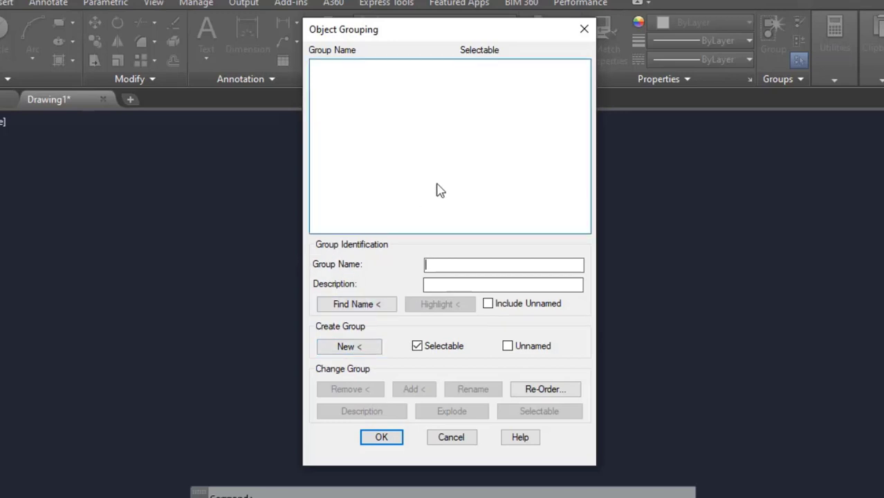
{"action": "left_click", "coordinate": [382, 438]}
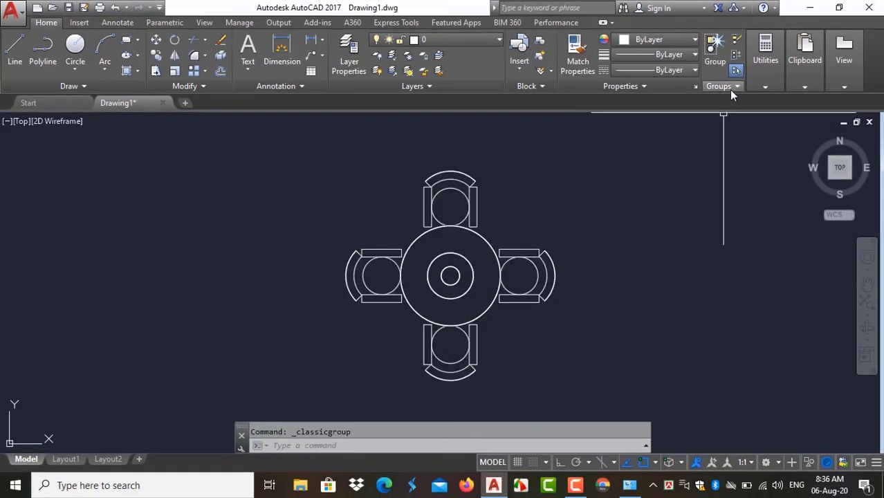
Toggle Group Bounding Box off and back on, then delete the selected table group
{"action": "left_click", "coordinate": [733, 90]}
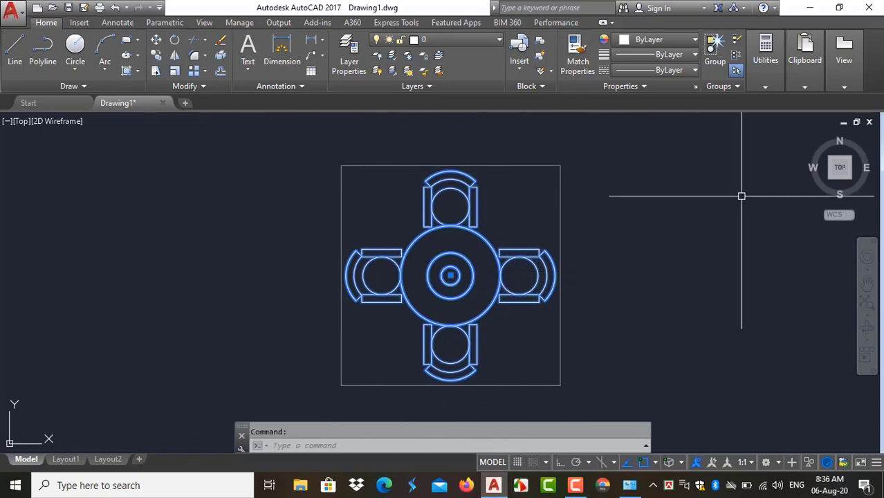
{"action": "left_click", "coordinate": [735, 86]}
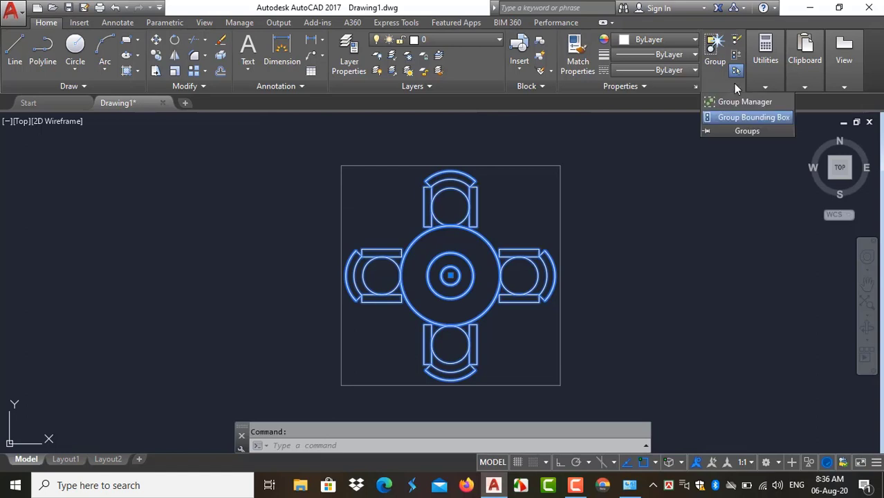
{"action": "left_click", "coordinate": [745, 119]}
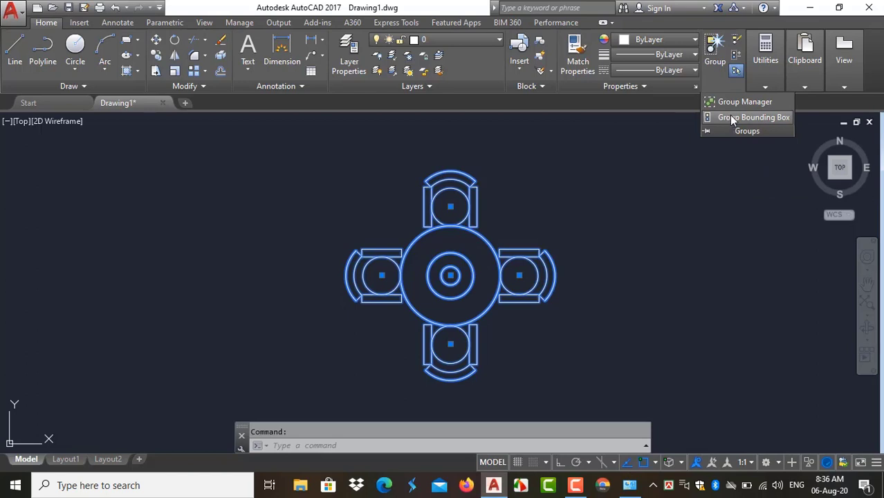
{"action": "left_click", "coordinate": [732, 119]}
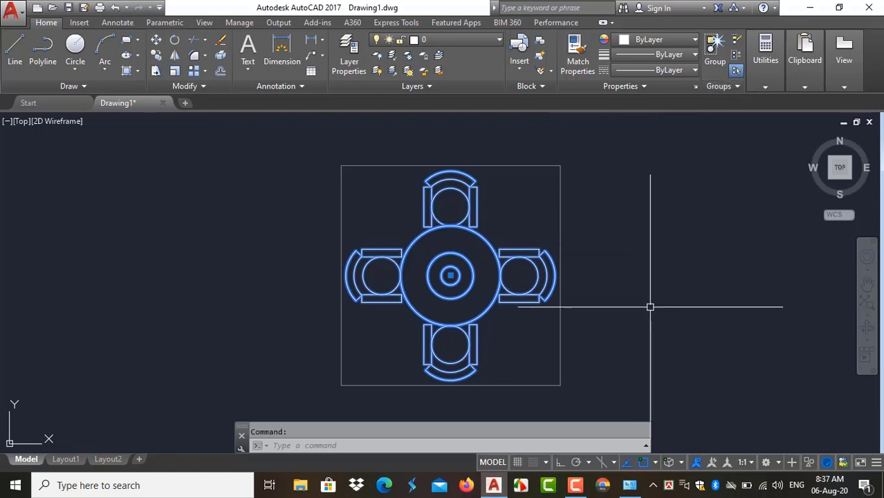
{"action": "key", "text": "Delete"}
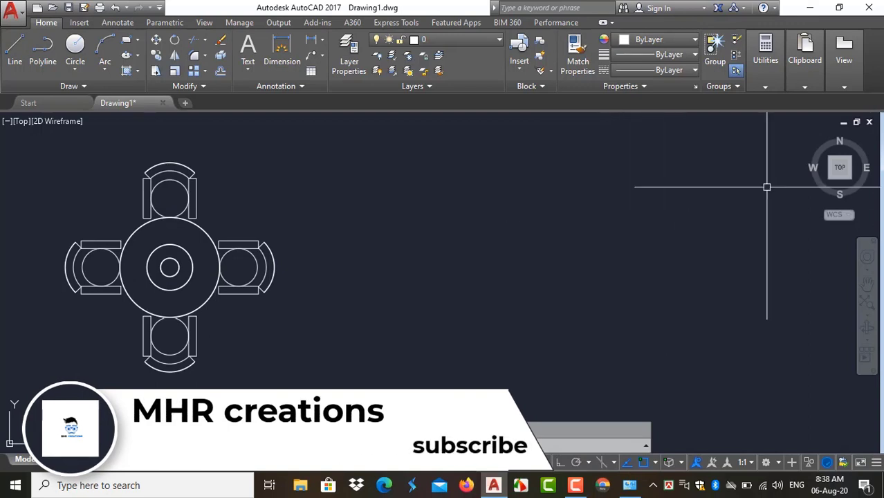
{"action": "left_click", "coordinate": [766, 85]}
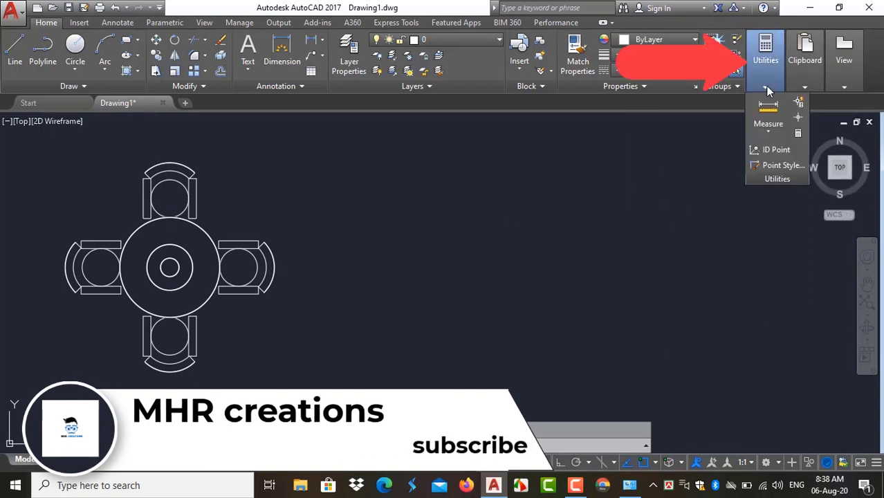
{"action": "left_click", "coordinate": [770, 132]}
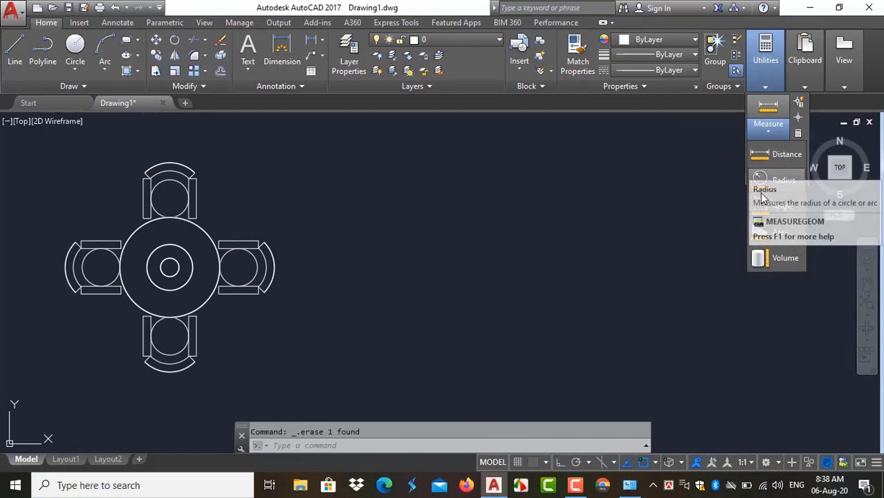
{"action": "left_click", "coordinate": [773, 129]}
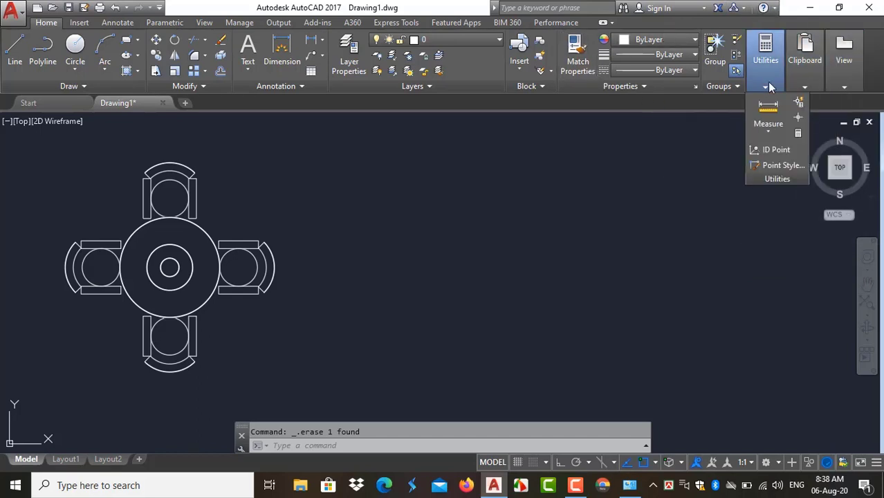
{"action": "left_click", "coordinate": [768, 134]}
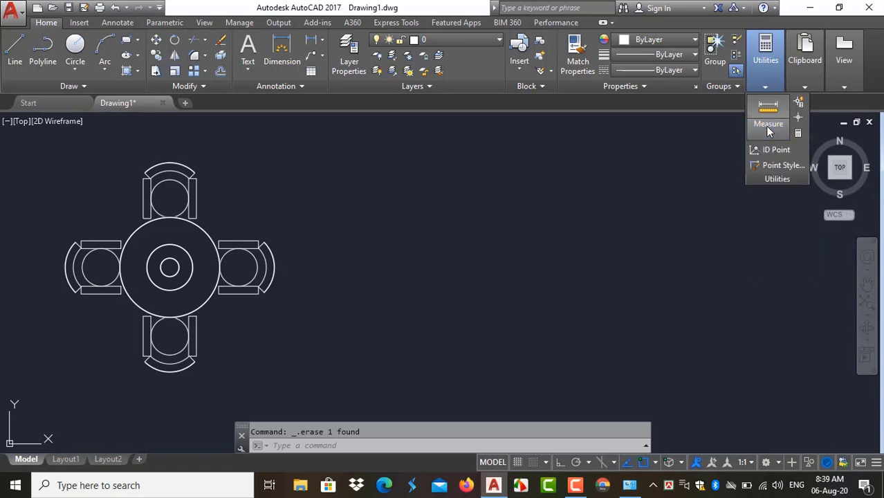
Draw a horizontal line to the right of the table
{"action": "left_click", "coordinate": [15, 52]}
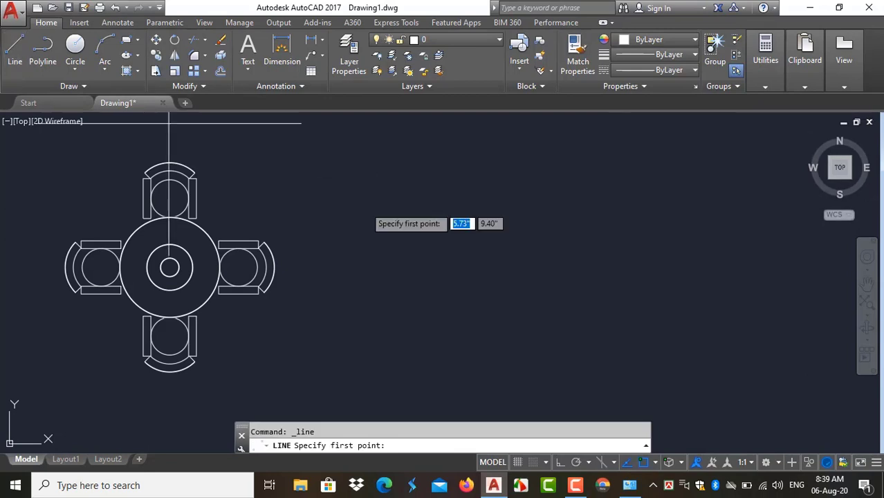
{"action": "left_click", "coordinate": [372, 297]}
{"action": "left_click", "coordinate": [595, 296]}
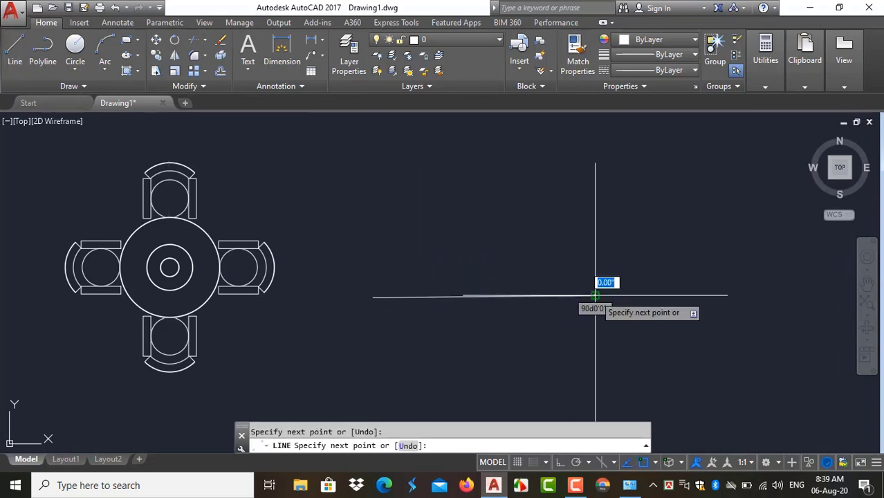
{"action": "key", "text": "Return"}
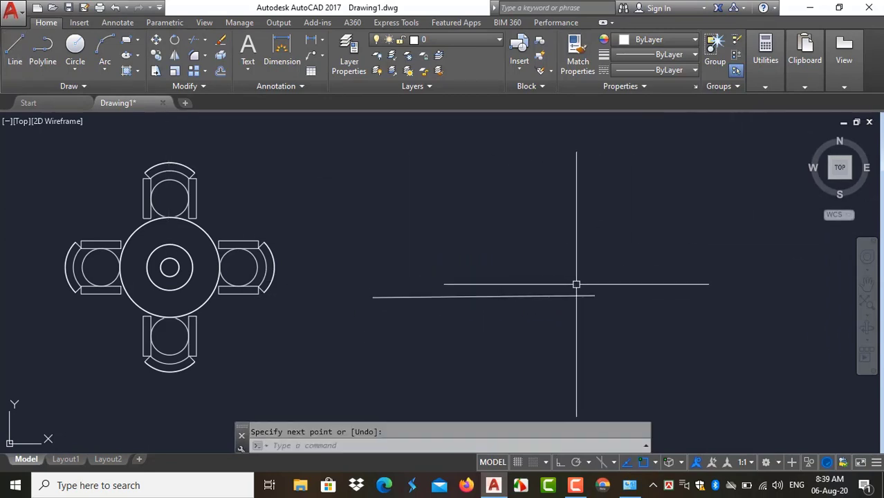
Measure the distance between the line's two endpoints, reading 6.95"
{"action": "left_click", "coordinate": [768, 82]}
{"action": "left_click", "coordinate": [770, 127]}
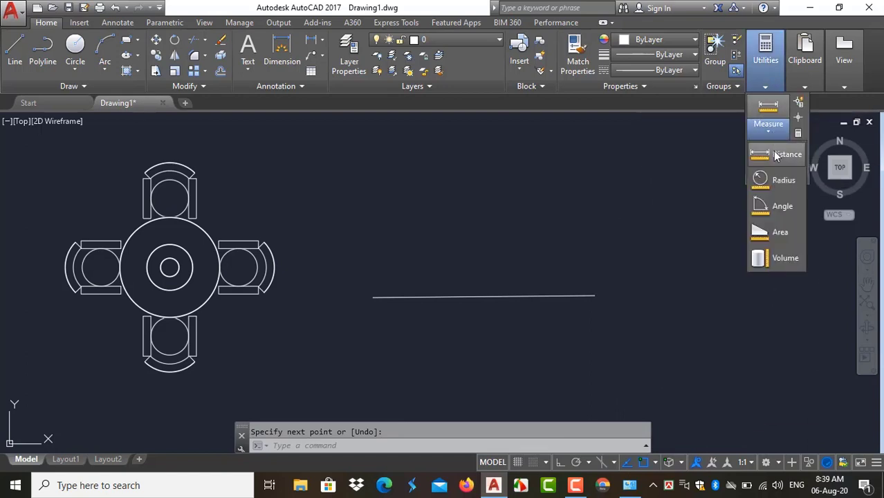
{"action": "left_click", "coordinate": [774, 153]}
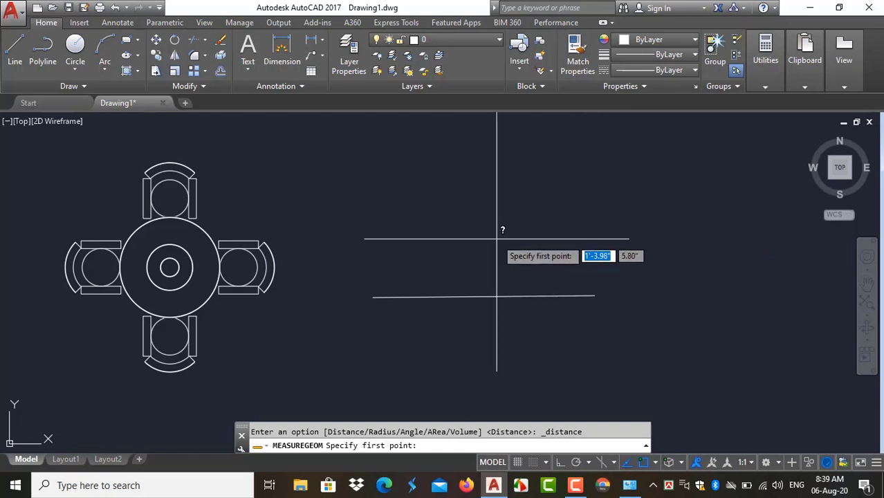
{"action": "left_click", "coordinate": [372, 298]}
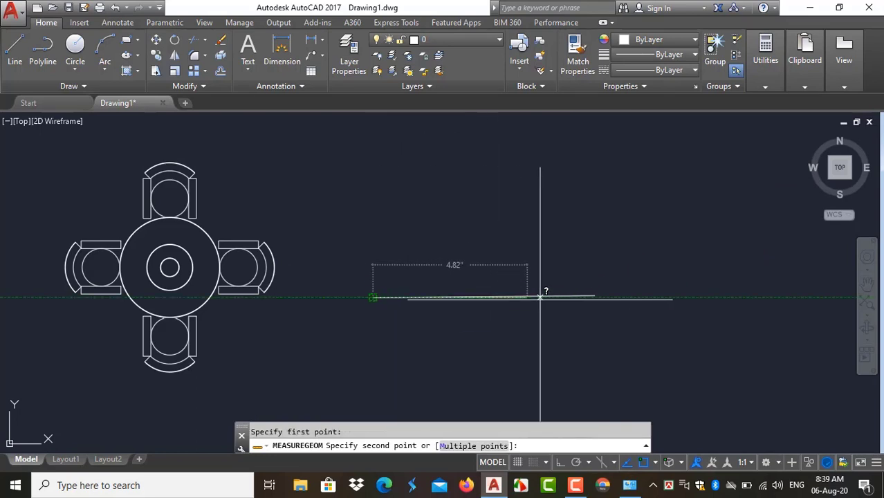
{"action": "left_click", "coordinate": [595, 297]}
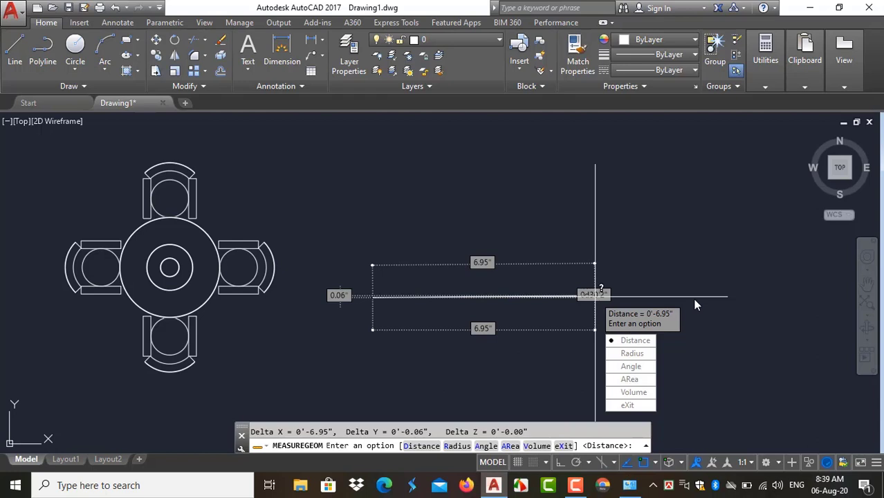
{"action": "key", "text": "Escape"}
Pan the line to the left and place a new circle's centre to its right
{"action": "left_click", "coordinate": [768, 125]}
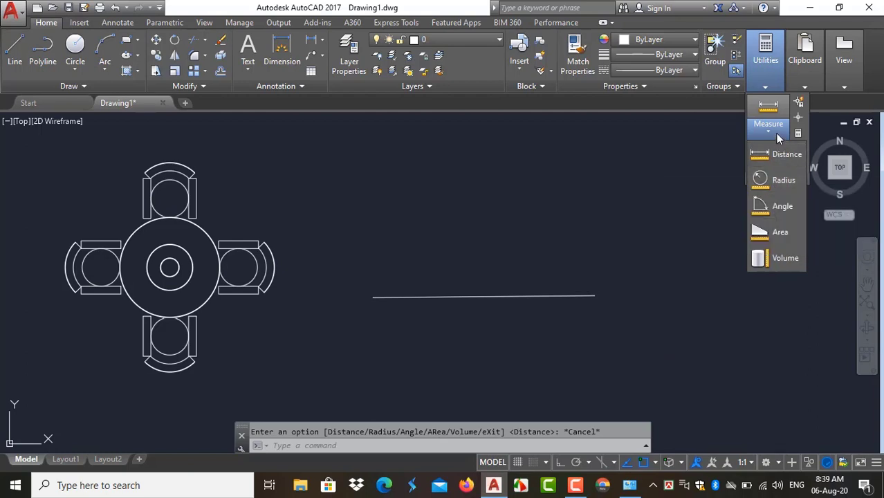
{"action": "left_click", "coordinate": [773, 127]}
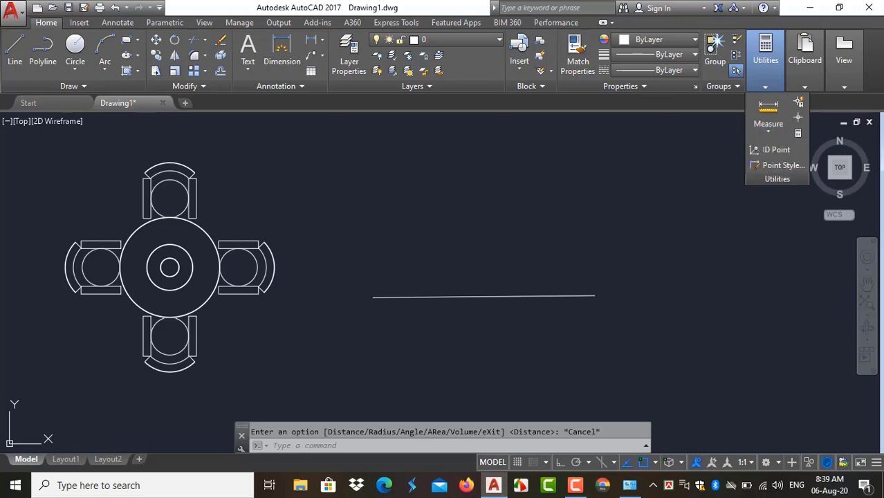
{"action": "middle_click_drag", "start_coordinate": [669, 262], "coordinate": [363, 259]}
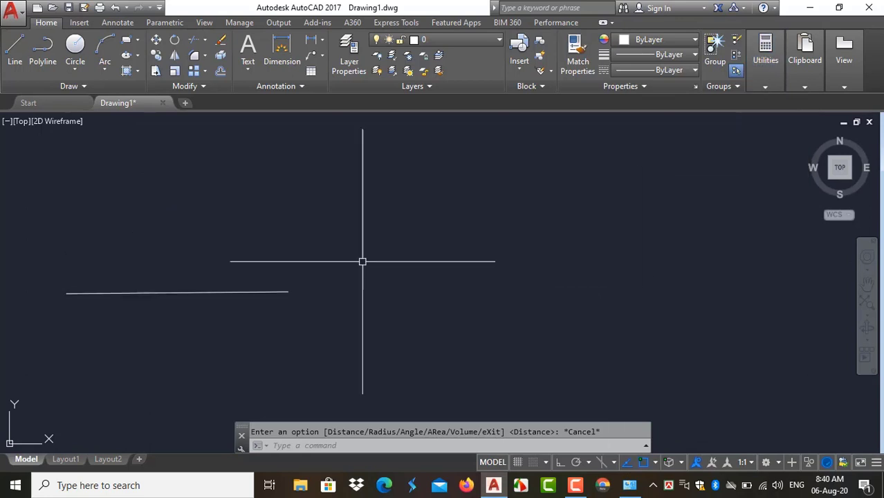
{"action": "left_click", "coordinate": [74, 45]}
{"action": "left_click", "coordinate": [478, 288]}
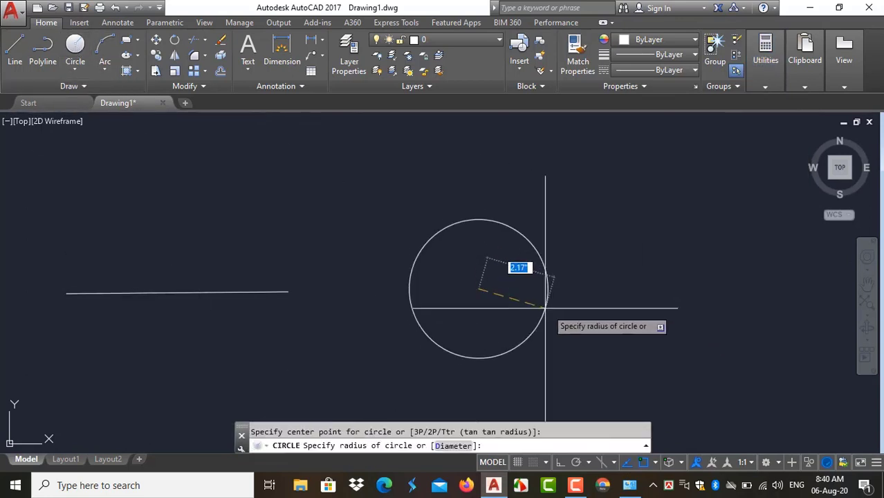
Finish the circle with a radius of 3.37" (diameter 6.74") and frame it
{"action": "left_click", "coordinate": [582, 315]}
{"action": "scroll", "coordinate": [645, 351], "scroll_direction": "up", "scroll_amount": 2}
{"action": "scroll", "coordinate": [644, 349], "scroll_direction": "down", "scroll_amount": 2}
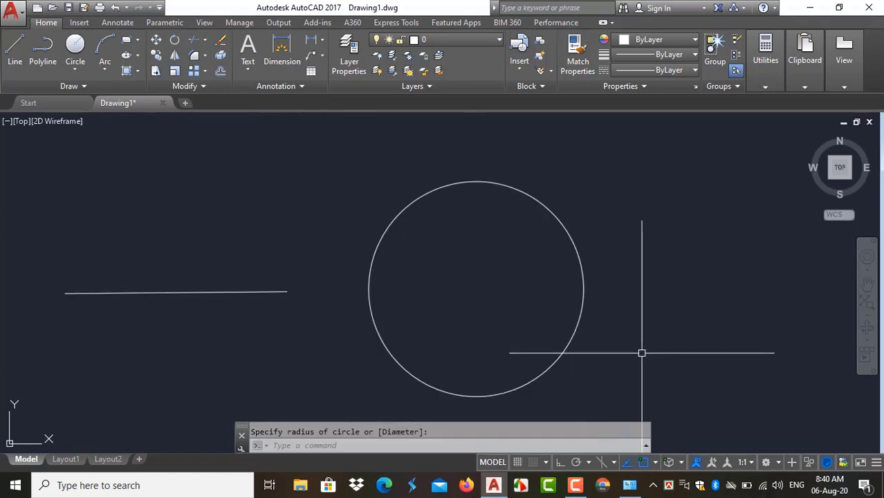
{"action": "middle_click_drag", "start_coordinate": [642, 354], "coordinate": [630, 338]}
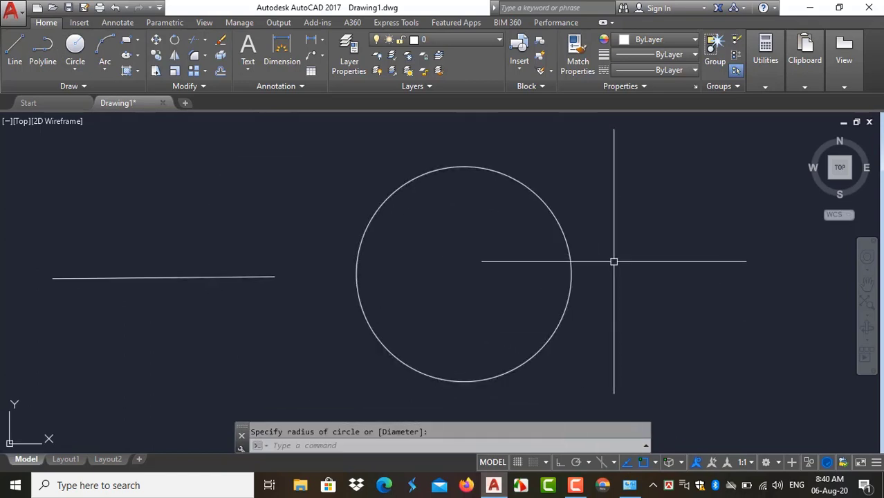
Measure the circle's radius with Measure Radius, reading 3.37"
{"action": "left_click", "coordinate": [764, 87]}
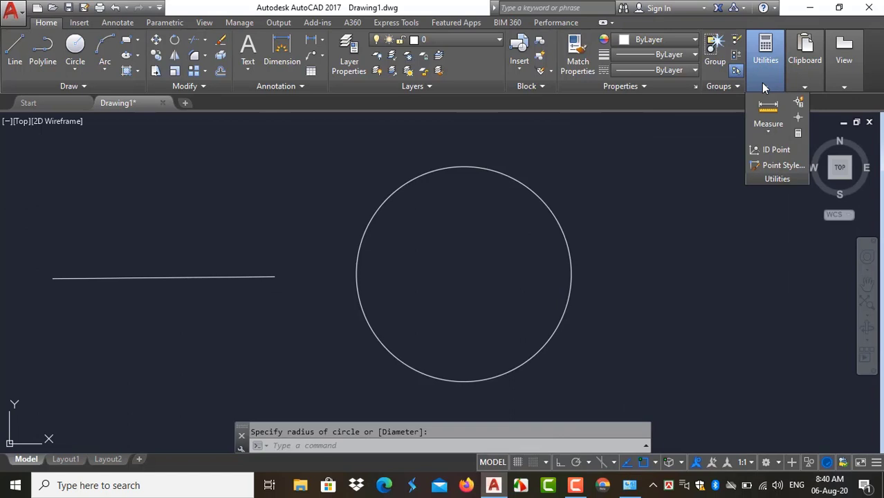
{"action": "left_click", "coordinate": [766, 129]}
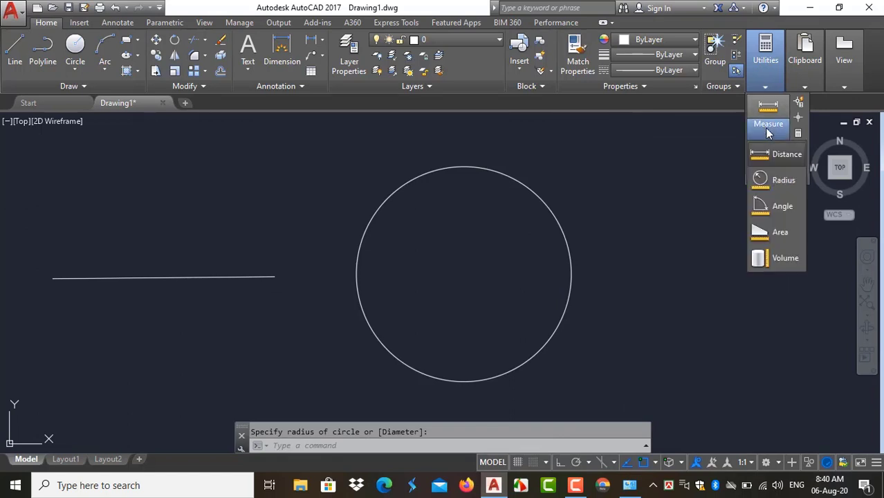
{"action": "left_click", "coordinate": [782, 182]}
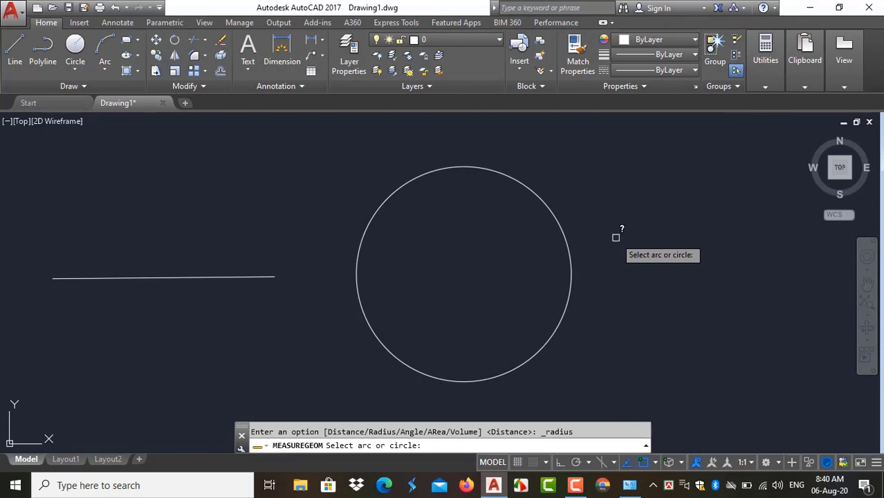
{"action": "left_click", "coordinate": [564, 229]}
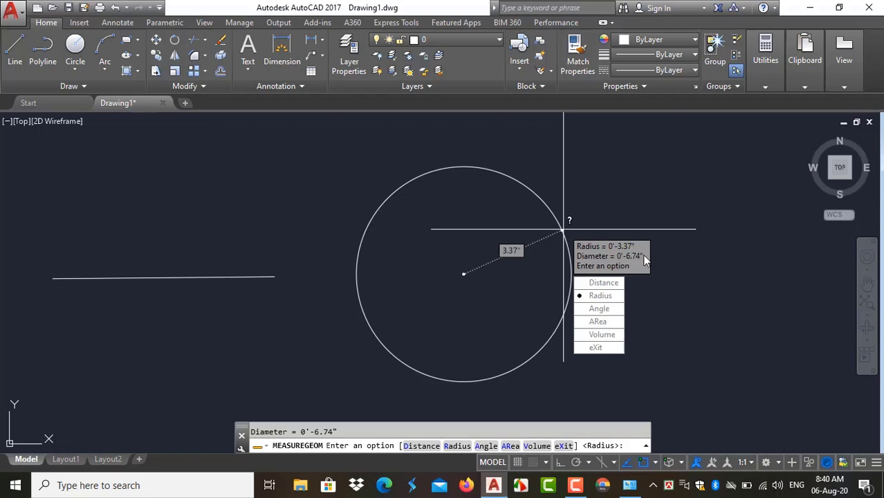
{"action": "key", "text": "Escape"}
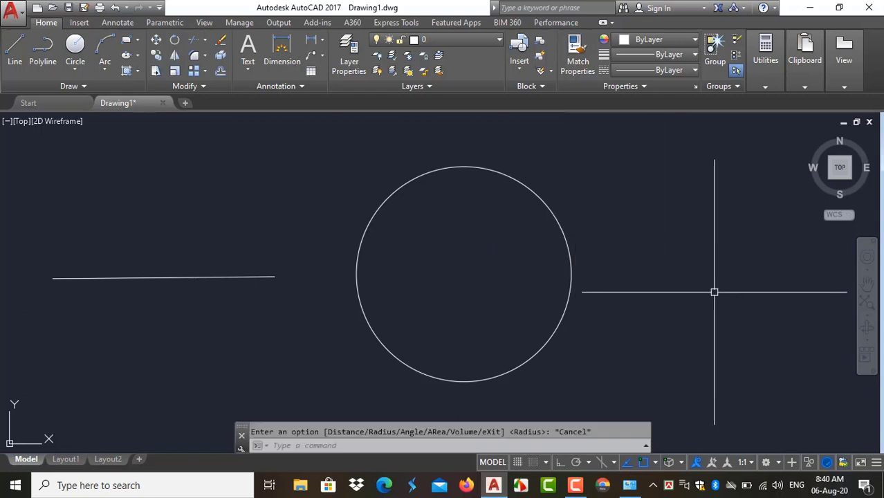
With Ortho on (F8), draw an L-shape: a vertical line down, then a horizontal leg to the right
{"action": "left_click", "coordinate": [765, 52]}
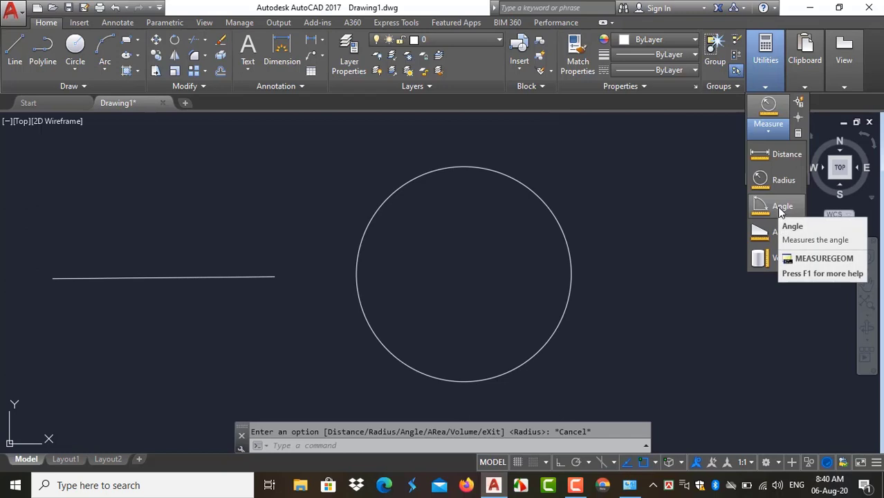
{"action": "middle_click_drag", "start_coordinate": [656, 272], "coordinate": [301, 273]}
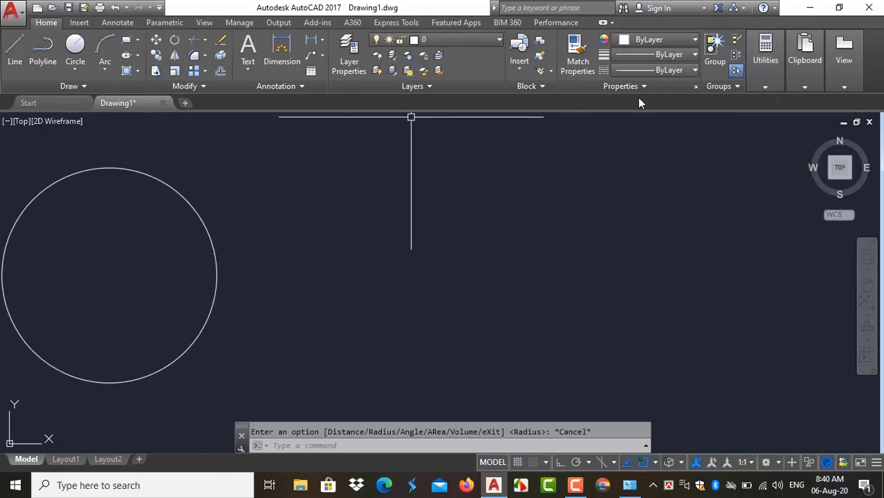
{"action": "key", "text": "F8"}
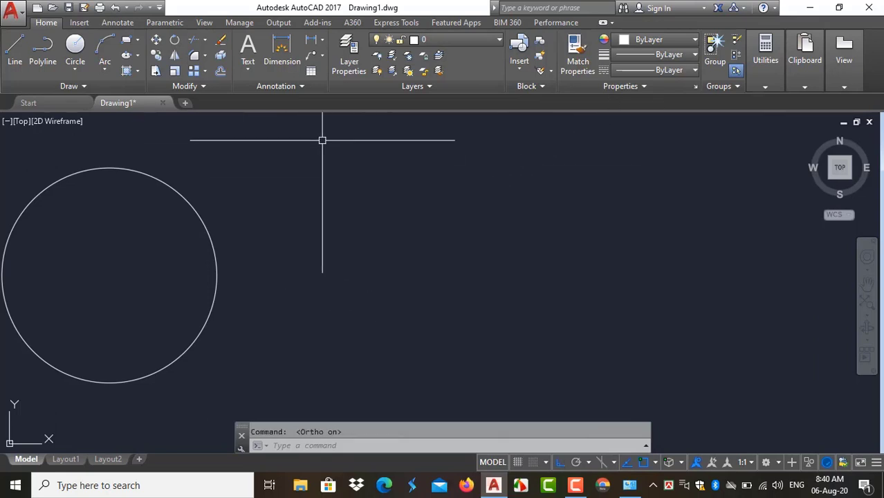
{"action": "left_click", "coordinate": [15, 48]}
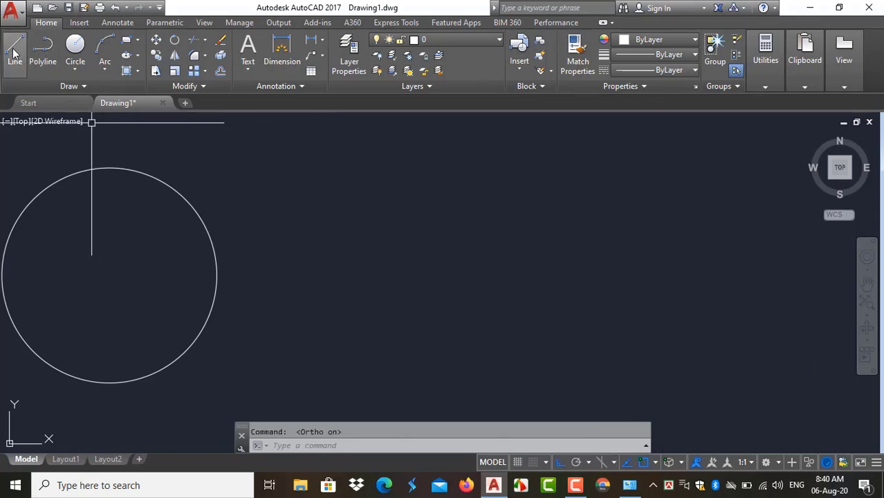
{"action": "left_click", "coordinate": [421, 185]}
{"action": "left_click", "coordinate": [422, 325]}
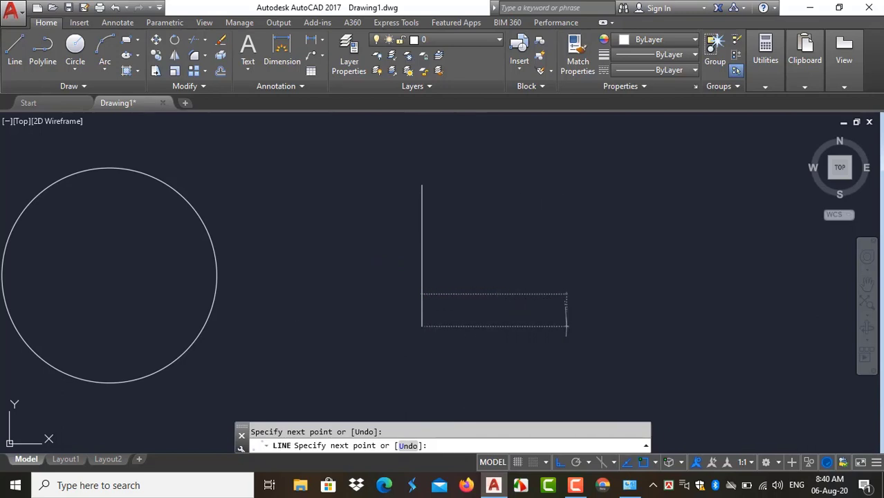
{"action": "left_click", "coordinate": [569, 327]}
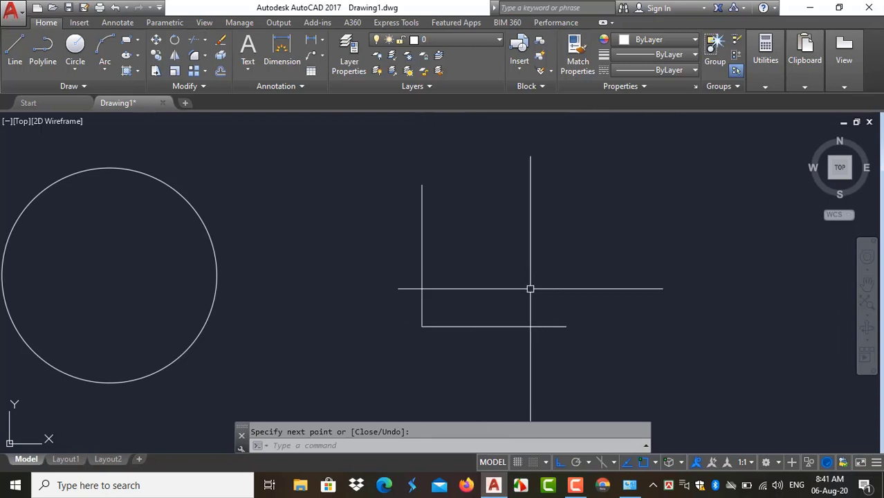
Measure the angle between the L-shape's vertical and horizontal lines, reading 90°
{"action": "left_click", "coordinate": [766, 87]}
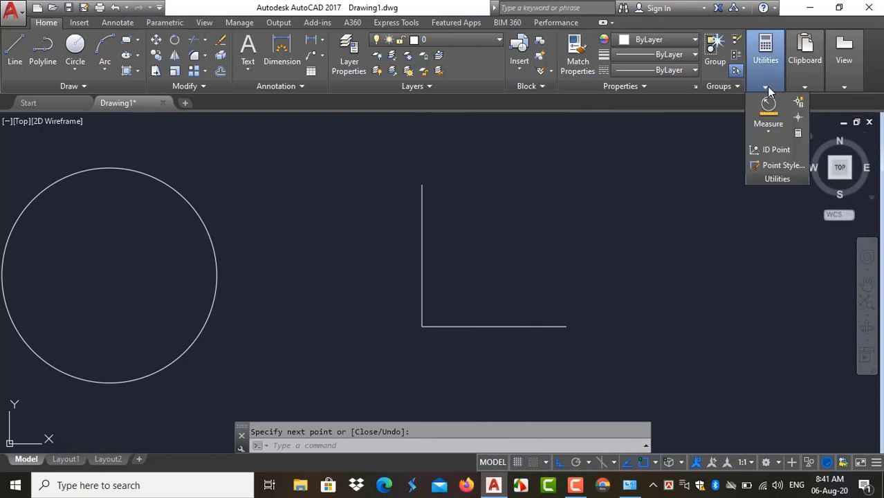
{"action": "left_click", "coordinate": [768, 126]}
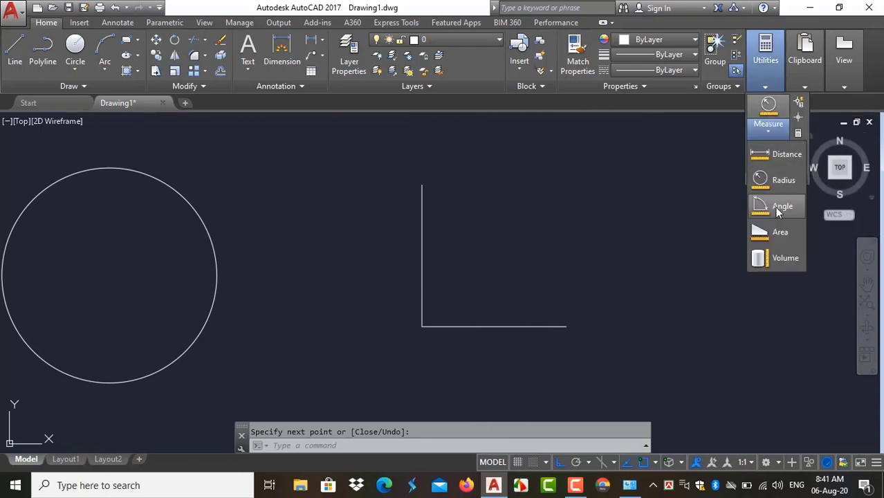
{"action": "left_click", "coordinate": [779, 208]}
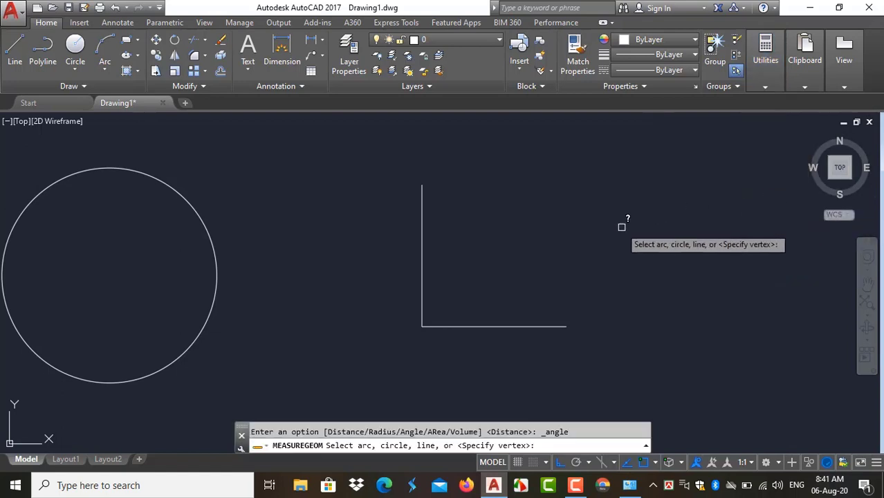
{"action": "left_click", "coordinate": [422, 239]}
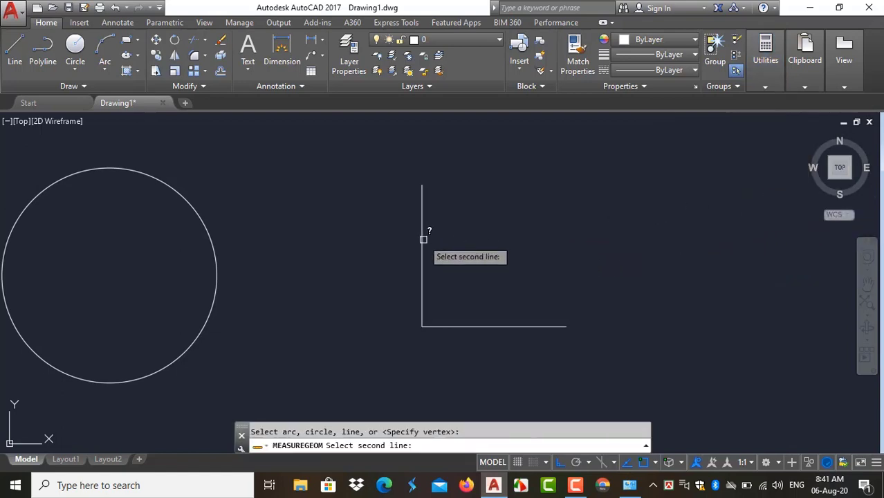
{"action": "left_click", "coordinate": [483, 327]}
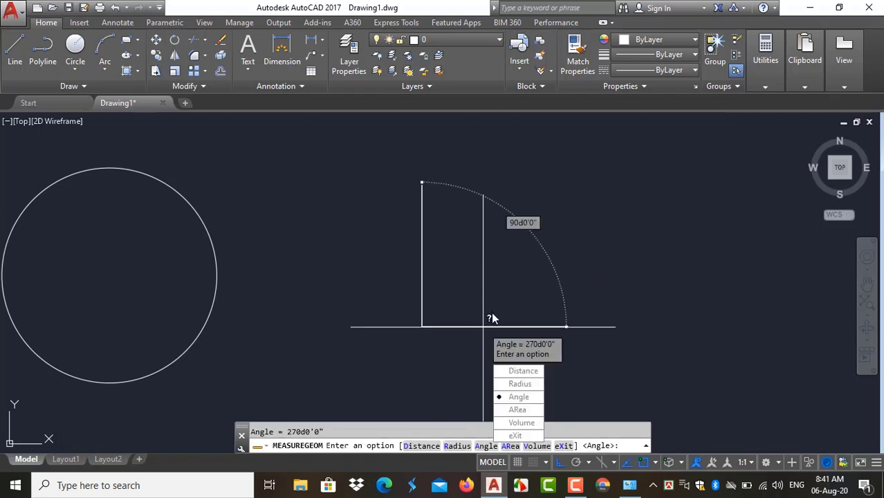
{"action": "middle_click_drag", "start_coordinate": [503, 320], "coordinate": [483, 282]}
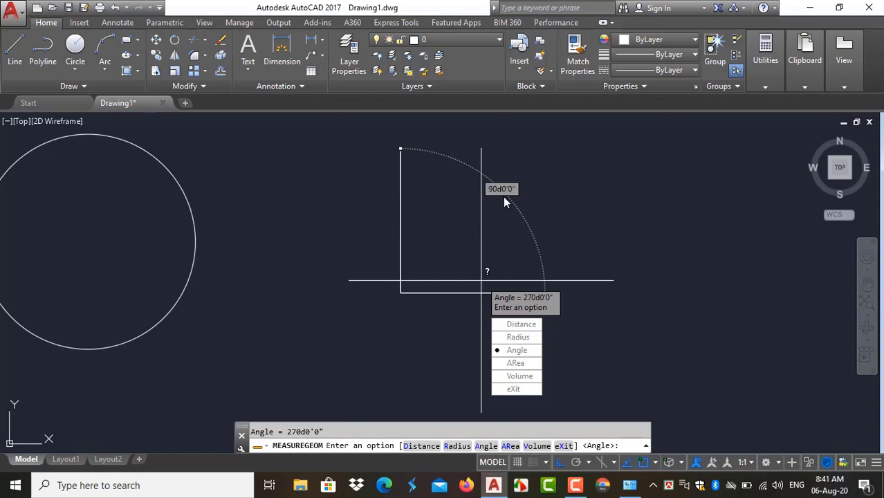
{"action": "key", "text": "Escape"}
Draw a rectangle with REC to the right of the L-shape by picking two opposite corners
{"action": "left_click", "coordinate": [765, 86]}
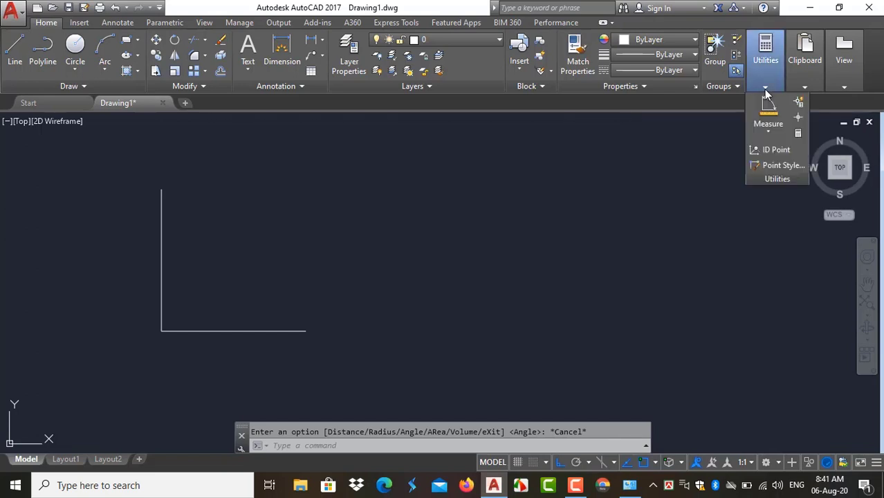
{"action": "left_click", "coordinate": [768, 131]}
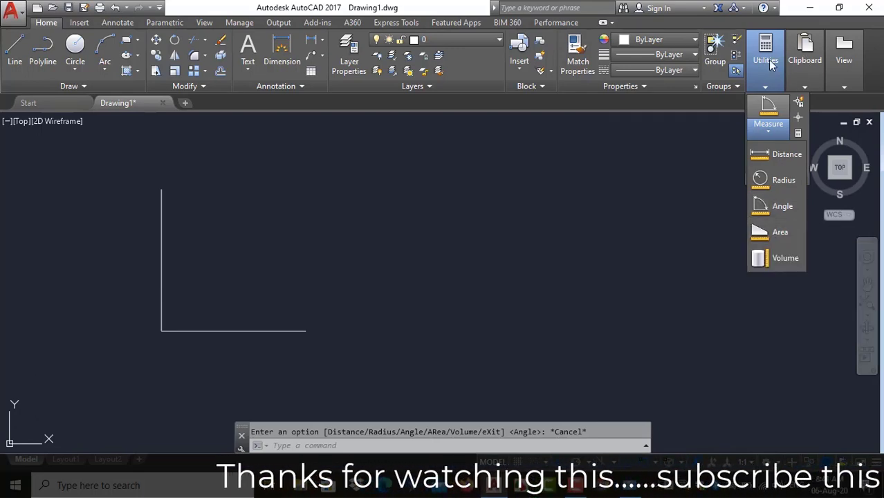
{"action": "type", "text": "rec"}
{"action": "key", "text": "Return"}
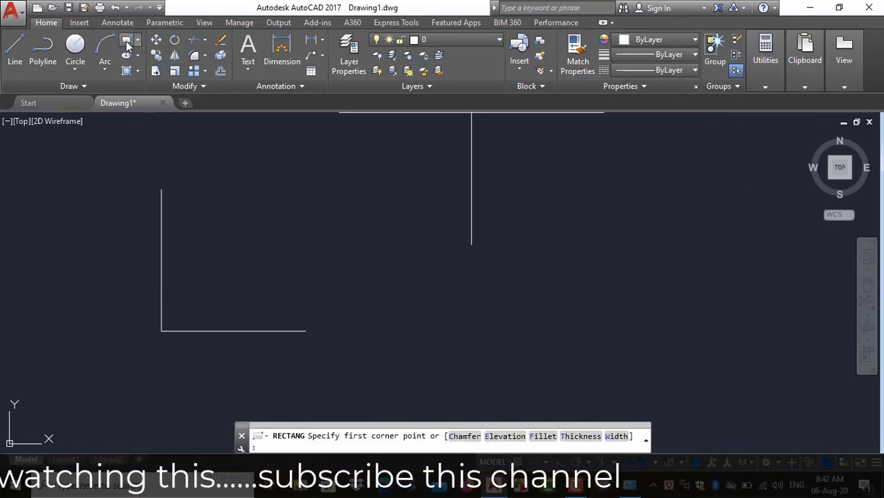
{"action": "left_click", "coordinate": [388, 177]}
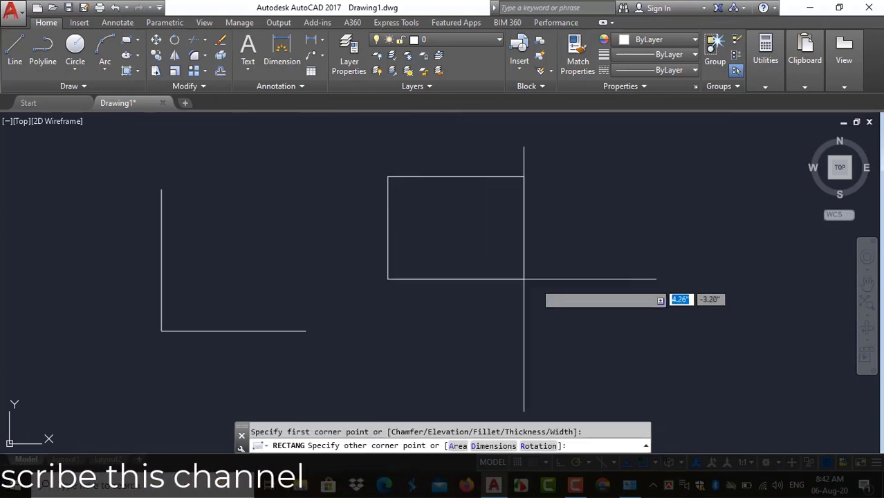
{"action": "left_click", "coordinate": [663, 334]}
{"action": "middle_click_drag", "start_coordinate": [768, 256], "coordinate": [650, 282]}
{"action": "middle_click_drag", "start_coordinate": [410, 269], "coordinate": [426, 249]}
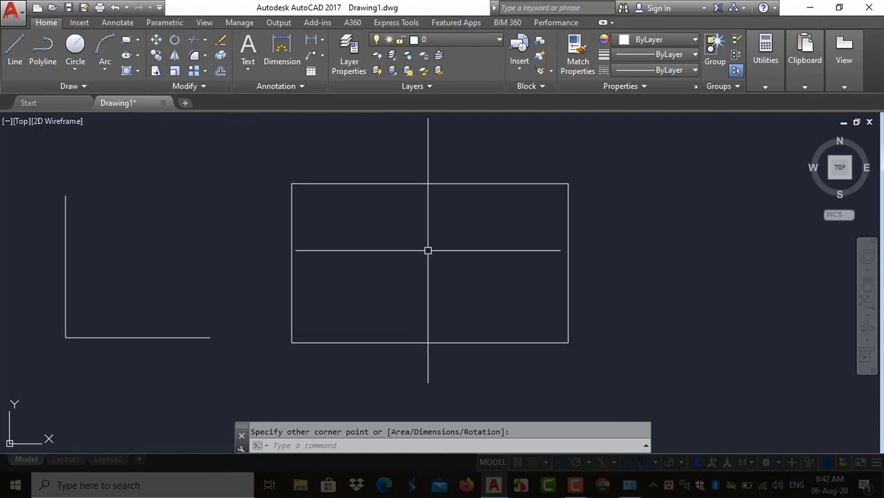
{"action": "left_click", "coordinate": [766, 86]}
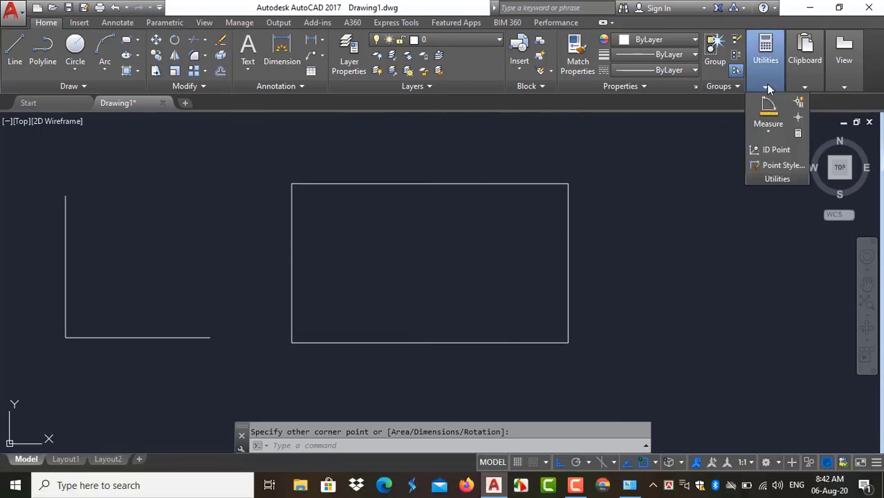
Measure the rectangle's area from its four corners: 43.24 sq in, perimeter 2'-3.31"
{"action": "left_click", "coordinate": [764, 130]}
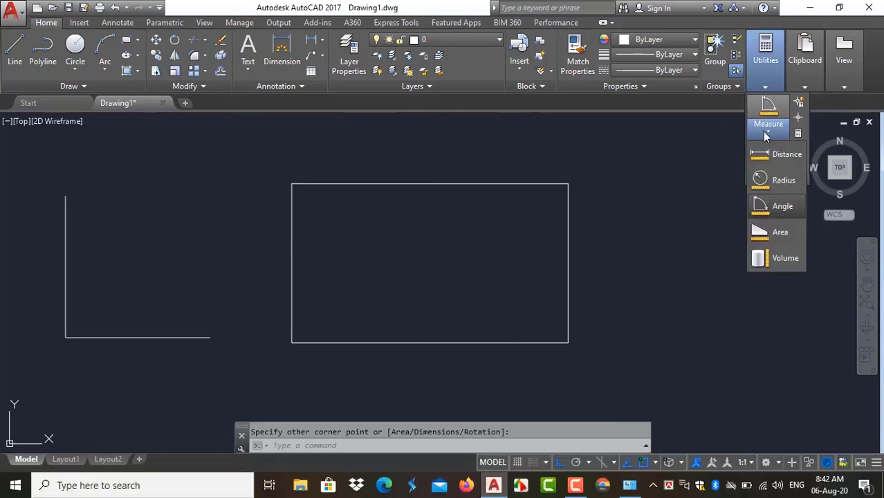
{"action": "left_click", "coordinate": [781, 232]}
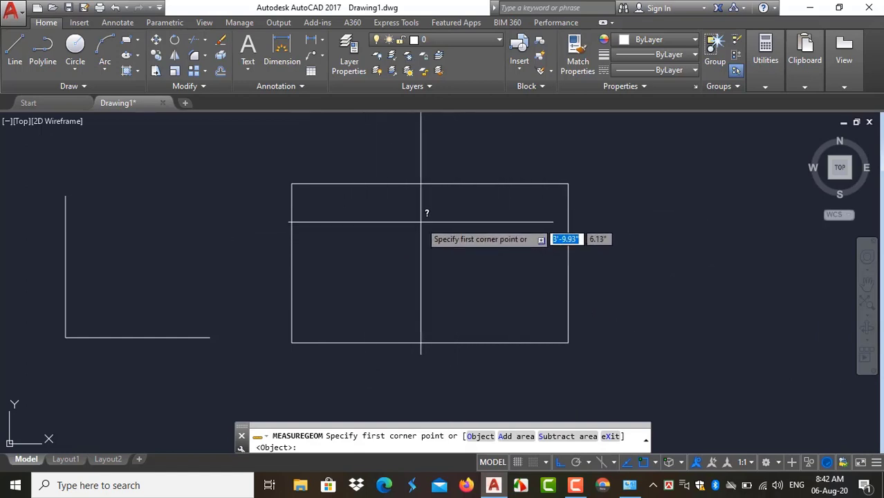
{"action": "left_click", "coordinate": [292, 184]}
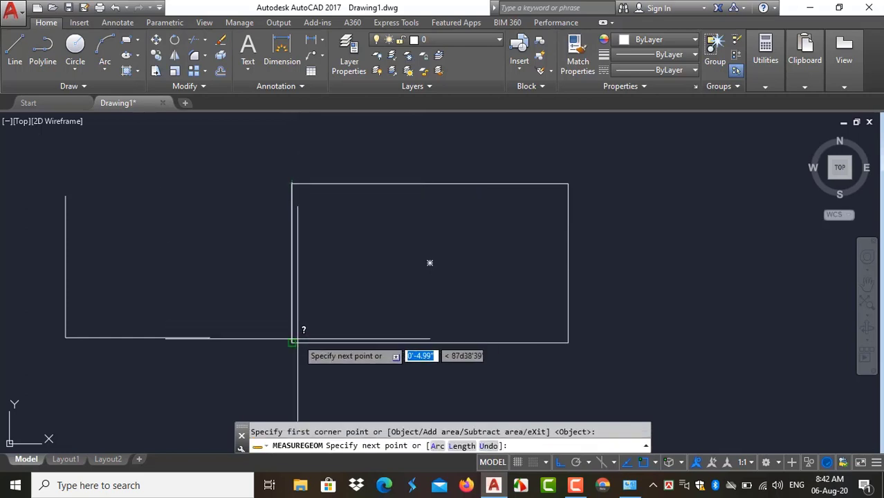
{"action": "left_click", "coordinate": [292, 342]}
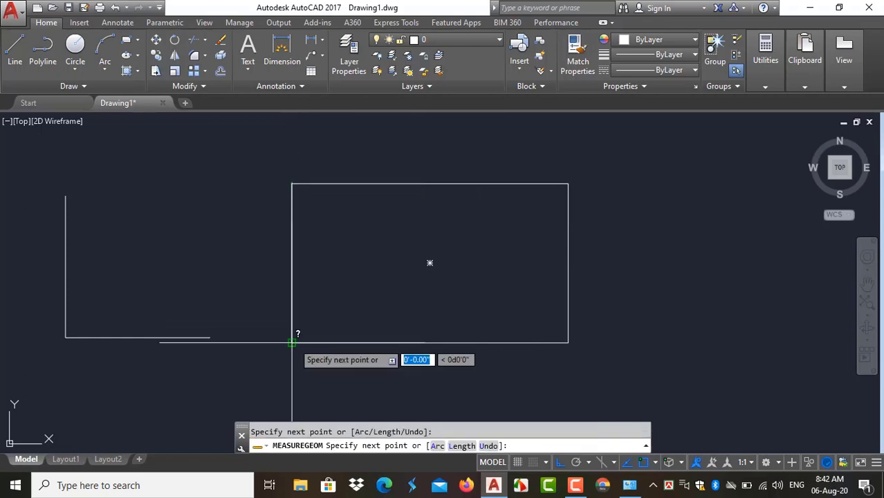
{"action": "left_click", "coordinate": [569, 342]}
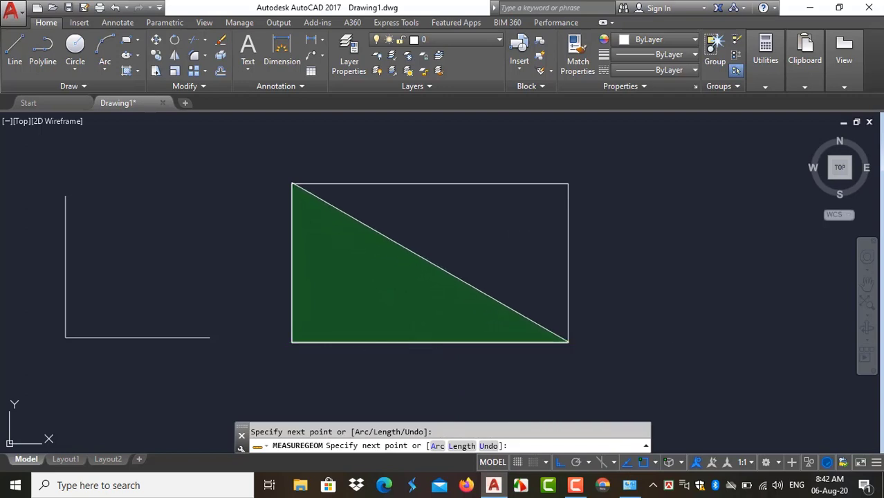
{"action": "left_click", "coordinate": [568, 184]}
{"action": "key", "text": "Return"}
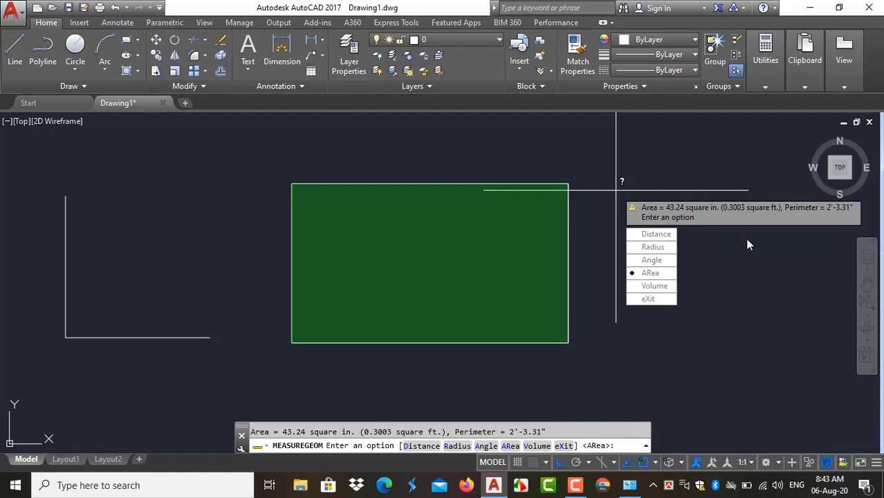
Cancel the area measurement to clear the green shading, then reopen and dismiss the Measure list
{"action": "key", "text": "Escape"}
{"action": "middle_click_drag", "start_coordinate": [704, 273], "coordinate": [661, 280]}
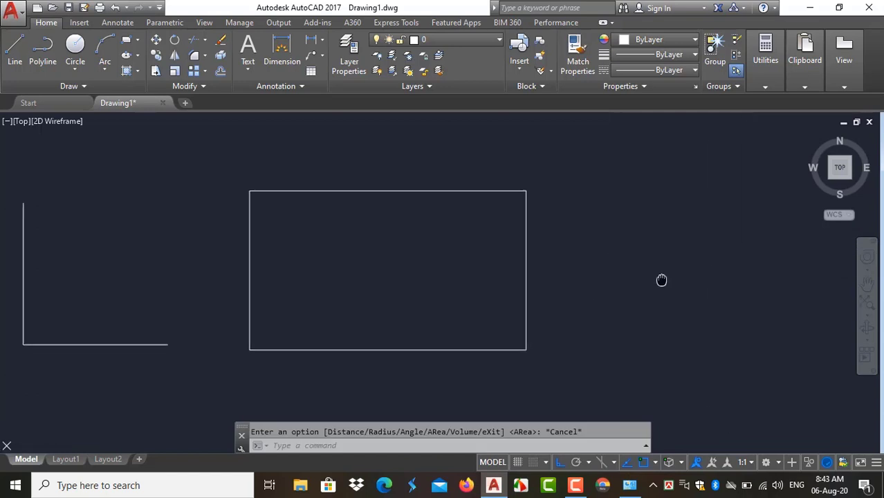
{"action": "scroll", "coordinate": [759, 164], "scroll_direction": "up", "scroll_amount": 2}
{"action": "left_click", "coordinate": [766, 88]}
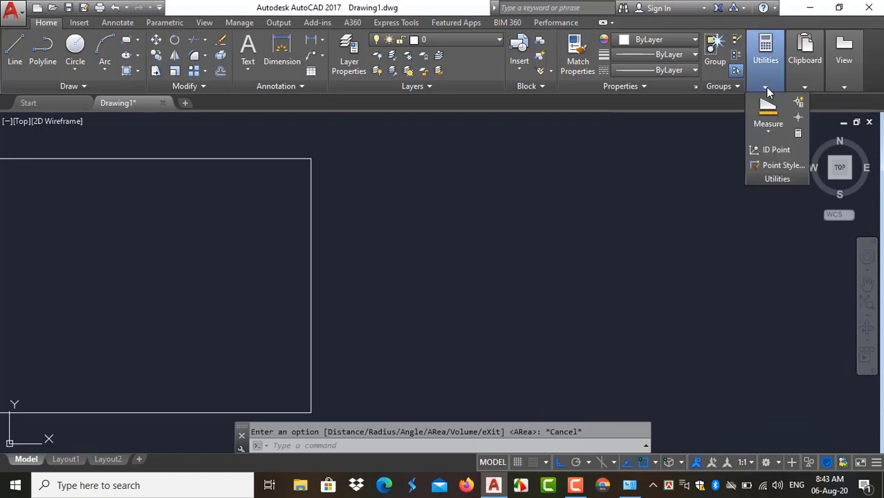
{"action": "left_click", "coordinate": [773, 132]}
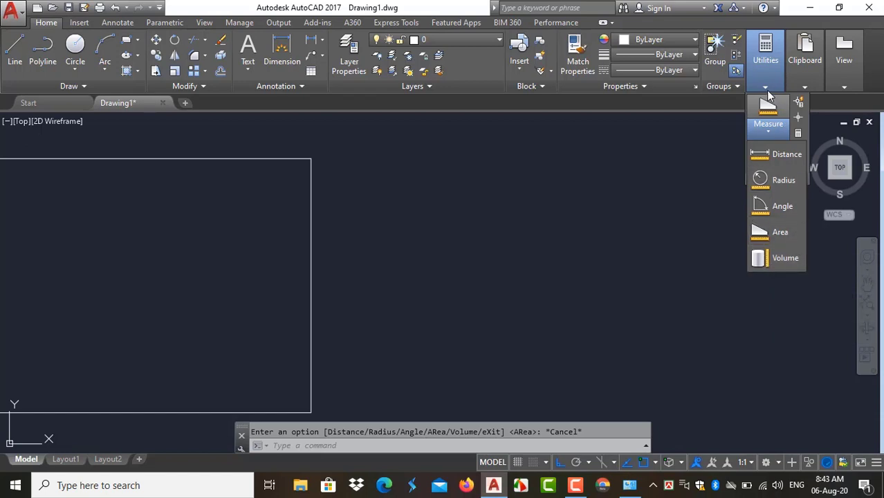
{"action": "left_click", "coordinate": [767, 134]}
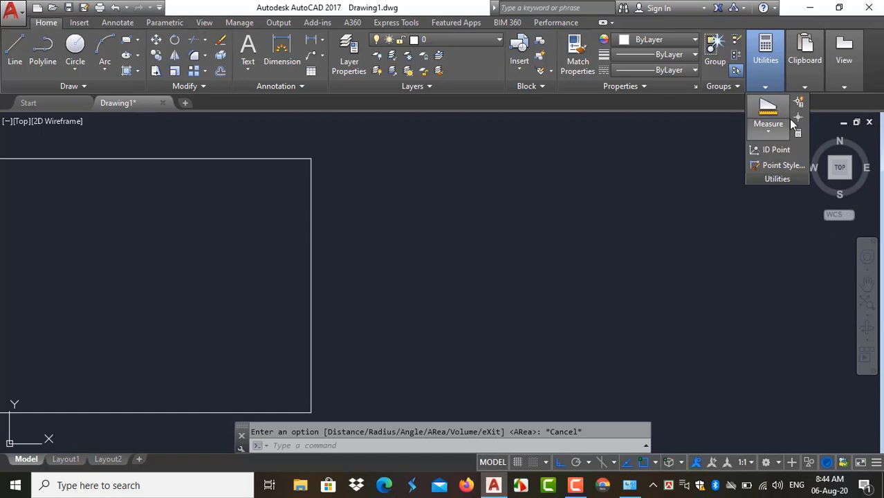
Close the Utilities dropdown and zoom out to view the finished rectangle
{"action": "left_click", "coordinate": [723, 204]}
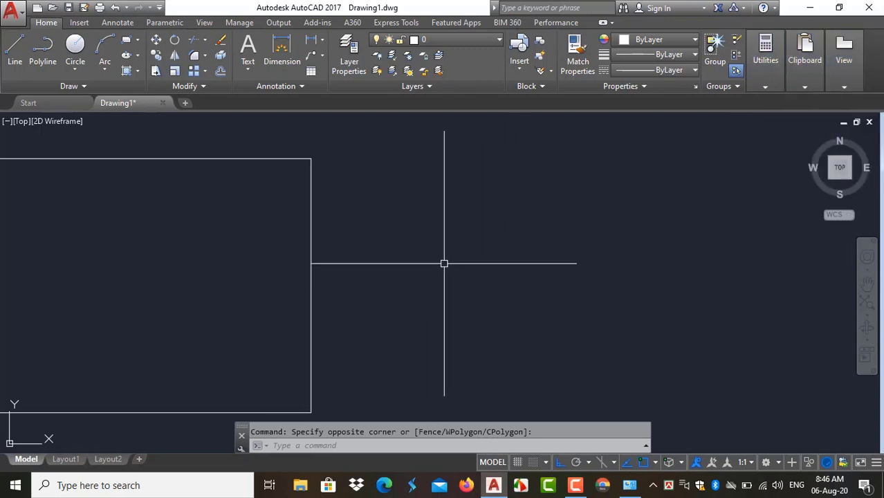
{"action": "scroll", "coordinate": [458, 276], "scroll_direction": "down", "scroll_amount": 2}
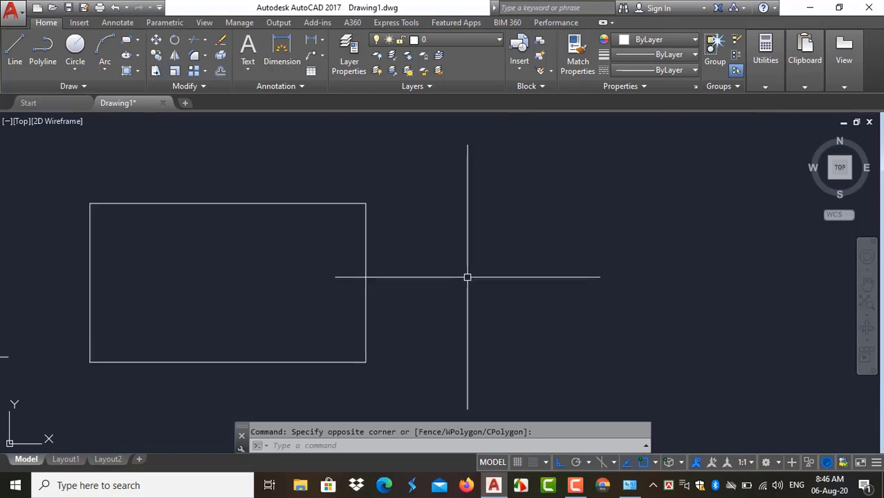